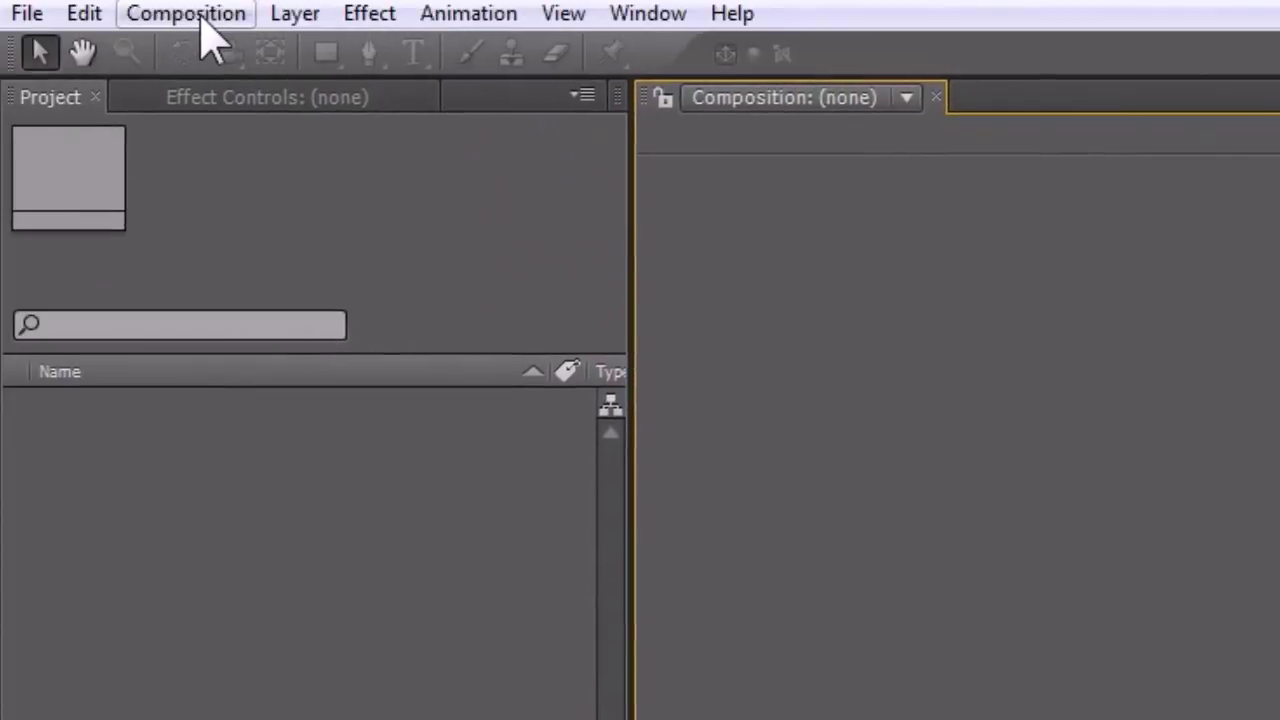
Step: Create a new 1280×720, 10 fps, 0:05:00:00 composition named Comp 1
click(205, 20)
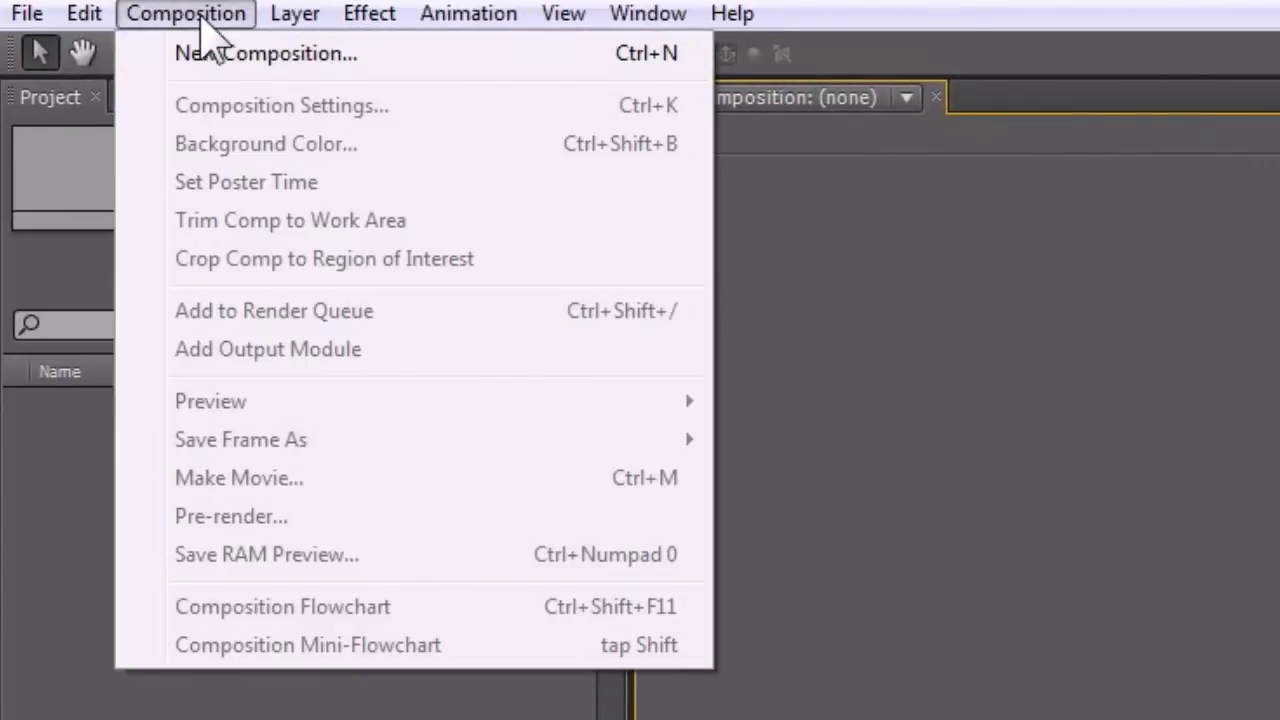
click(295, 57)
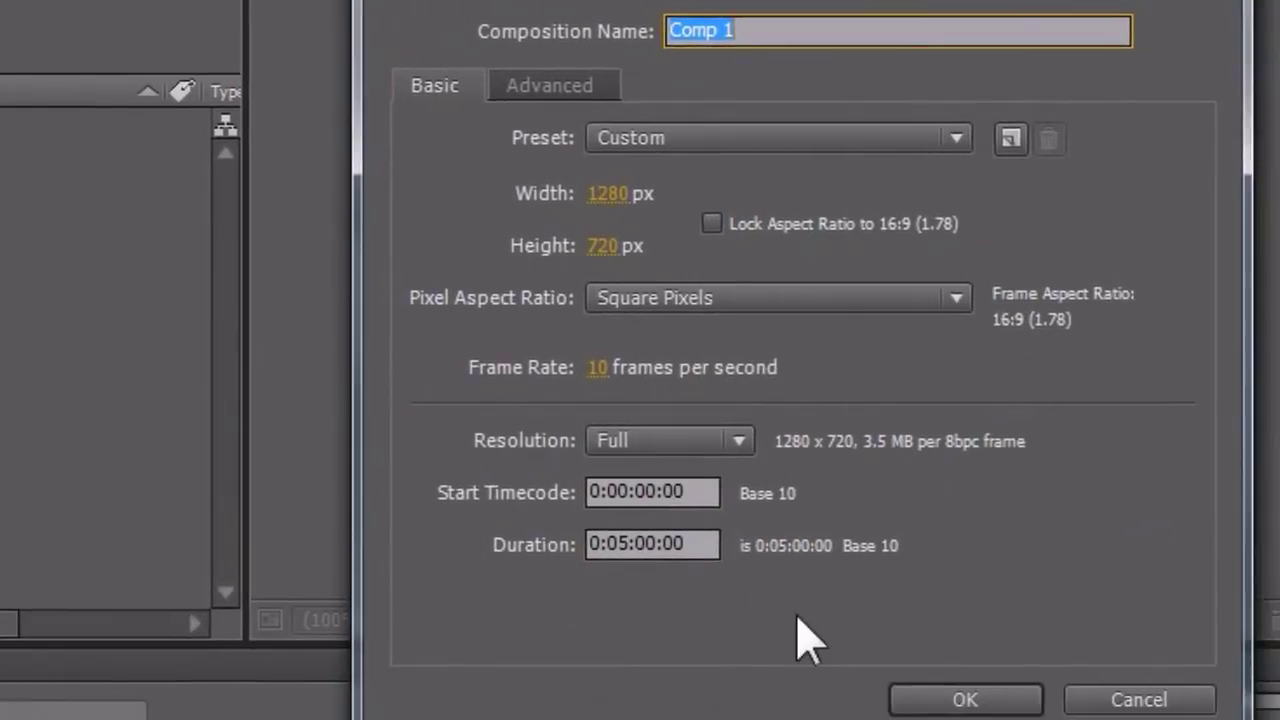
click(958, 697)
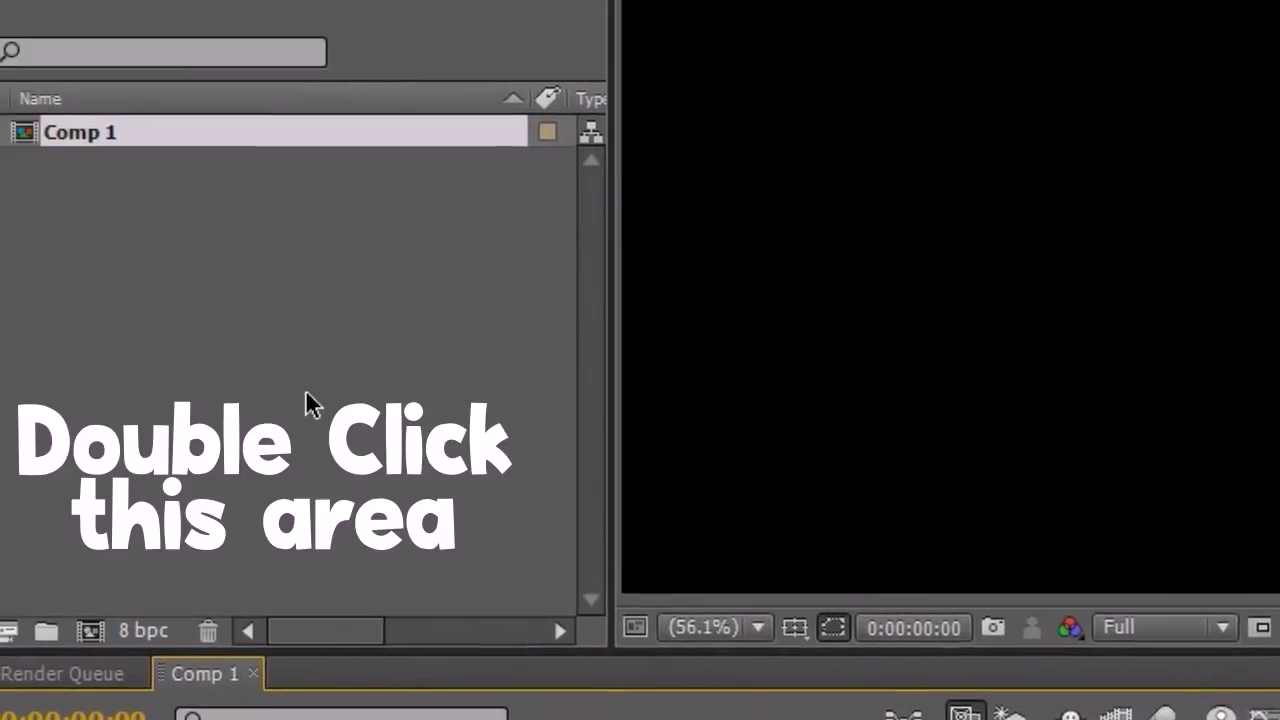
Step: Import walk it out.avi from the HyperCam2 folder and drag it into the Comp 1 timeline
double_click(285, 305)
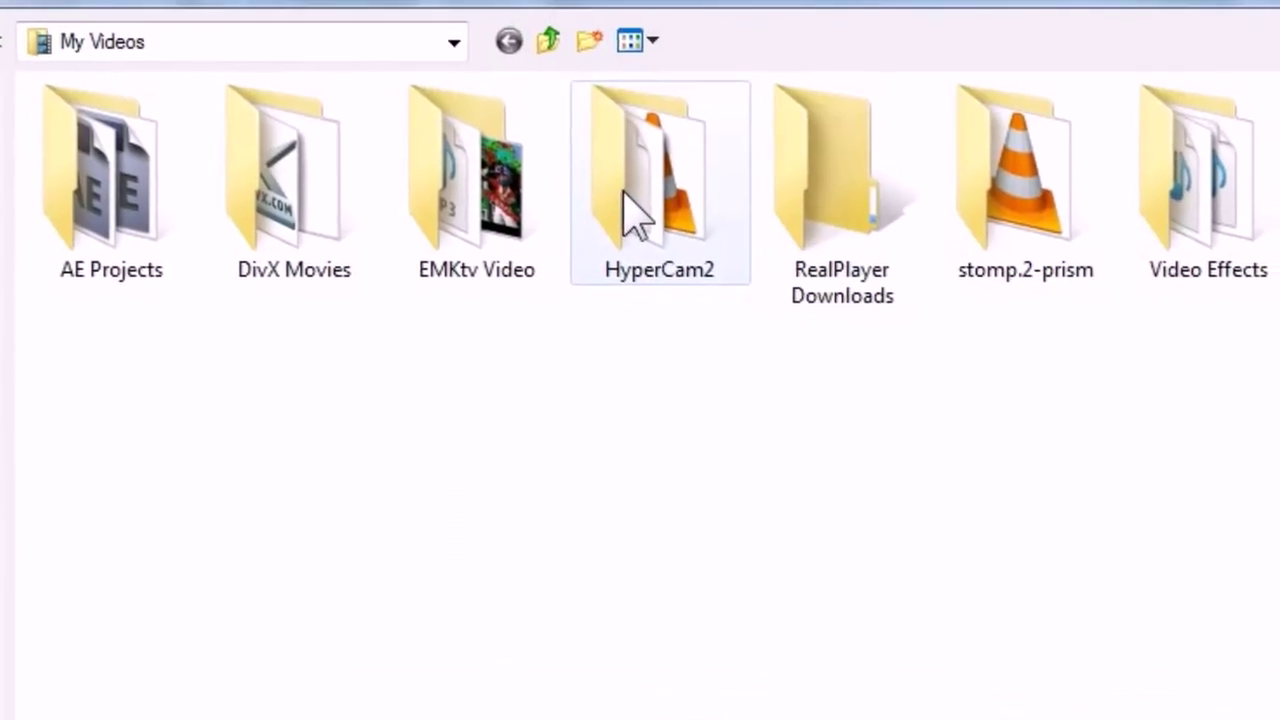
double_click(672, 130)
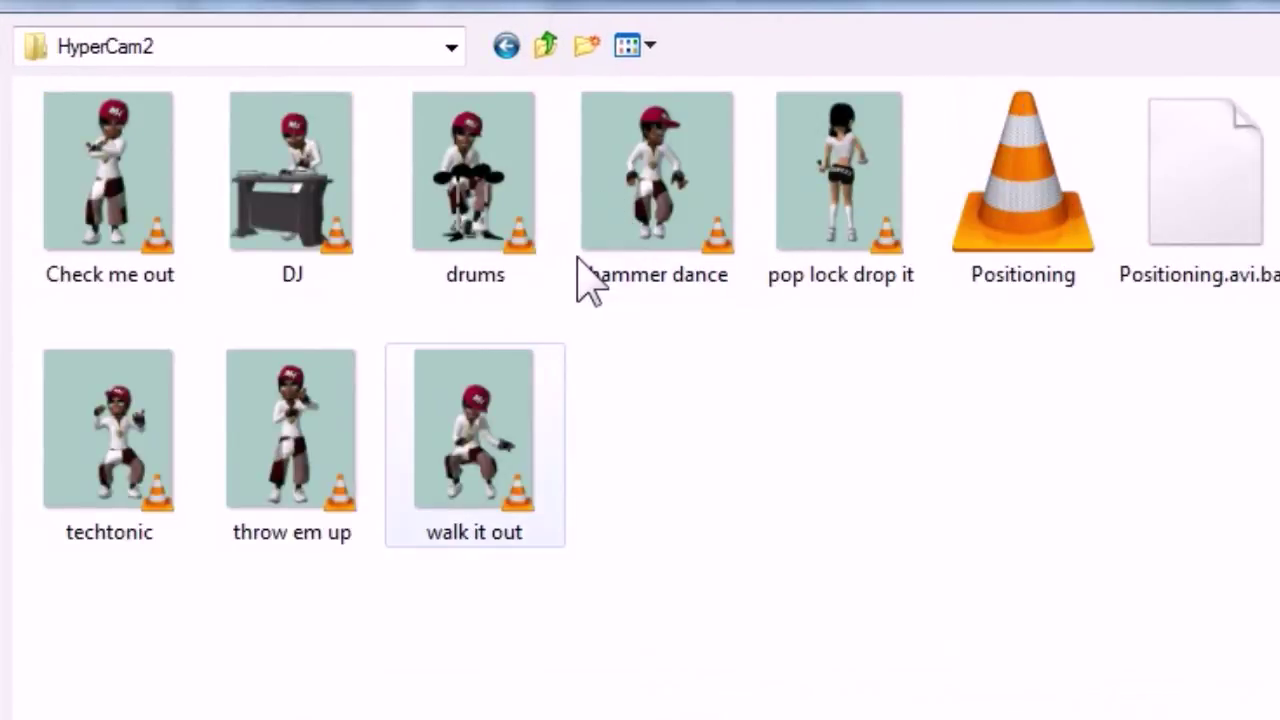
double_click(480, 448)
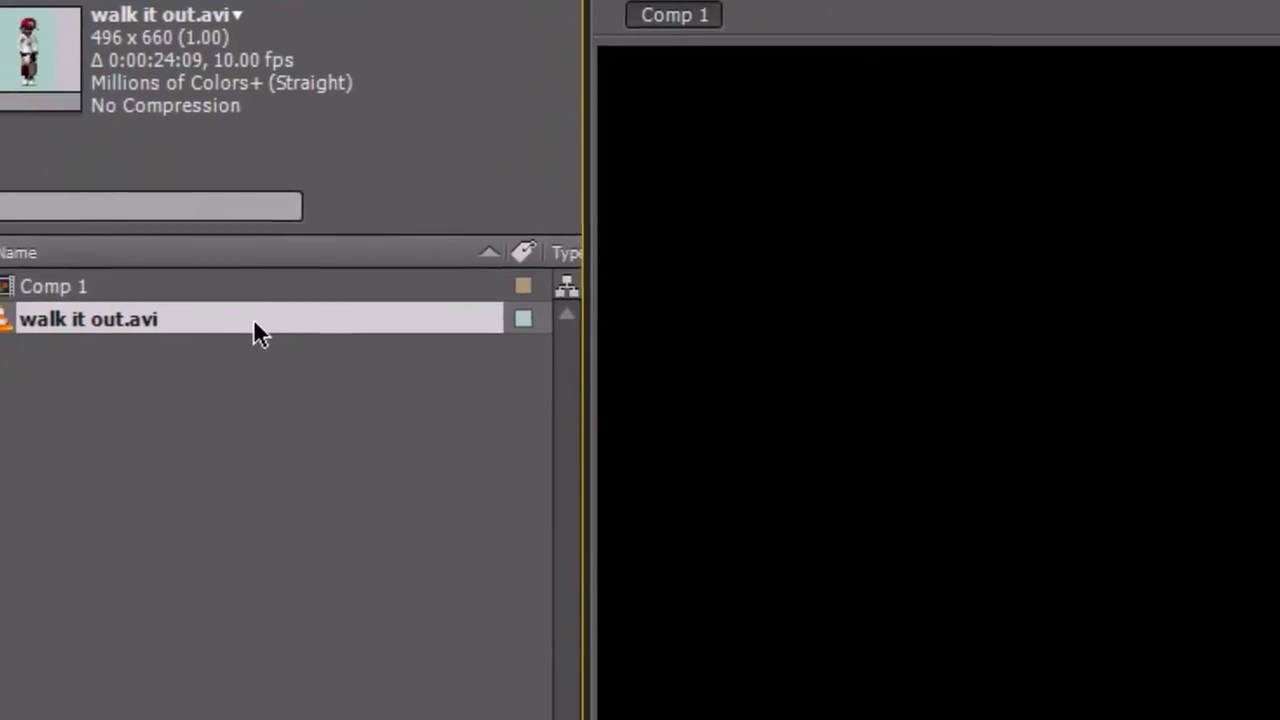
click(201, 391)
drag(272, 278, 335, 646)
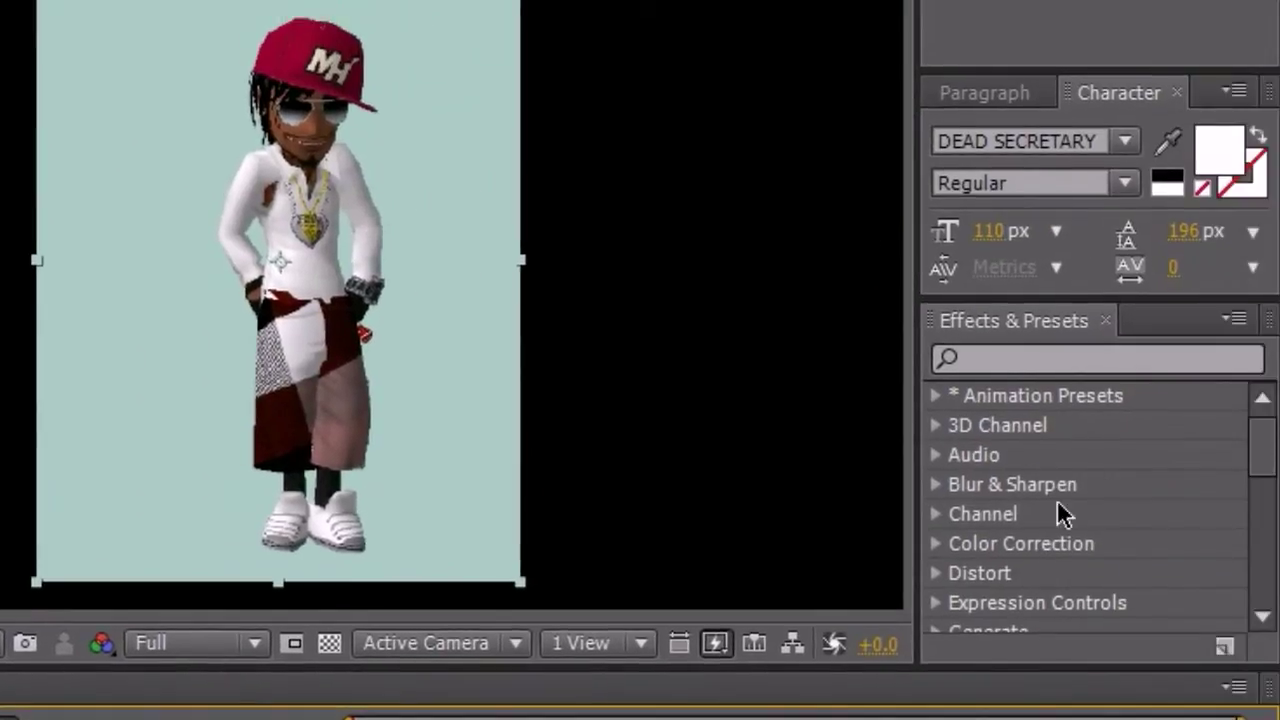
Step: Apply Keylight (1.2), sample the teal background as Screen Colour, and set Screen Balance to 0.0
click(1051, 361)
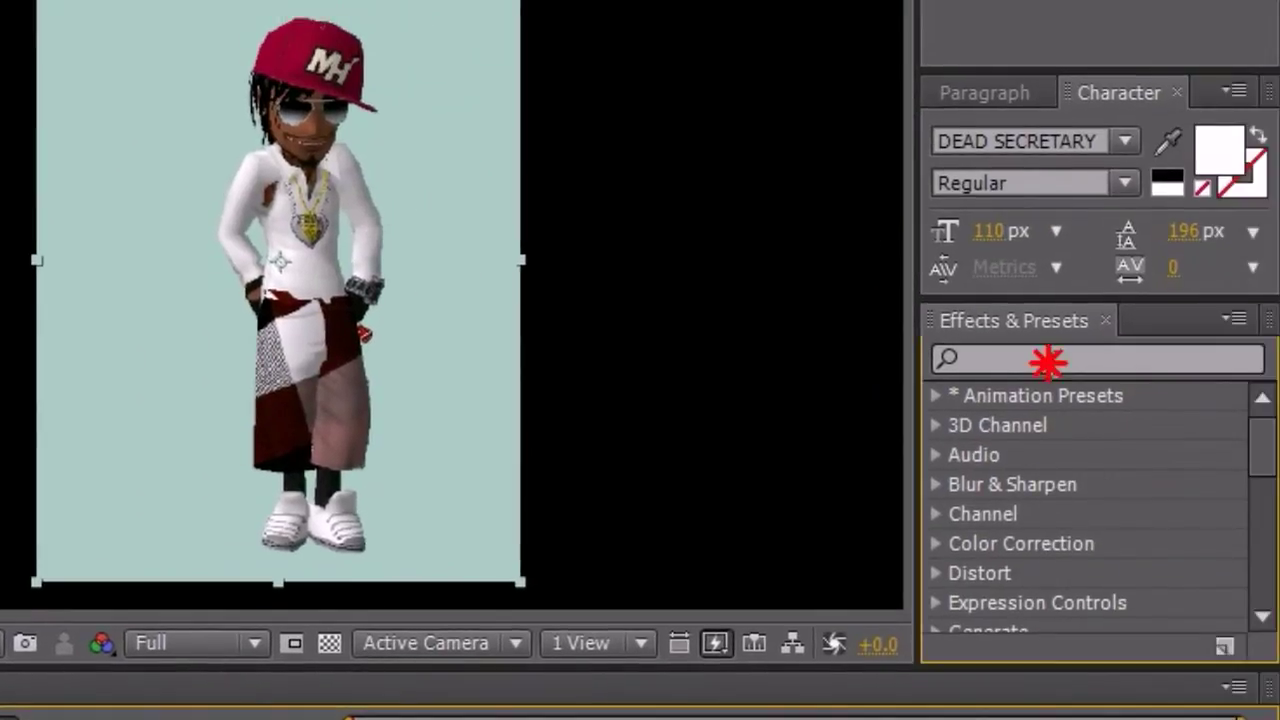
text(k)
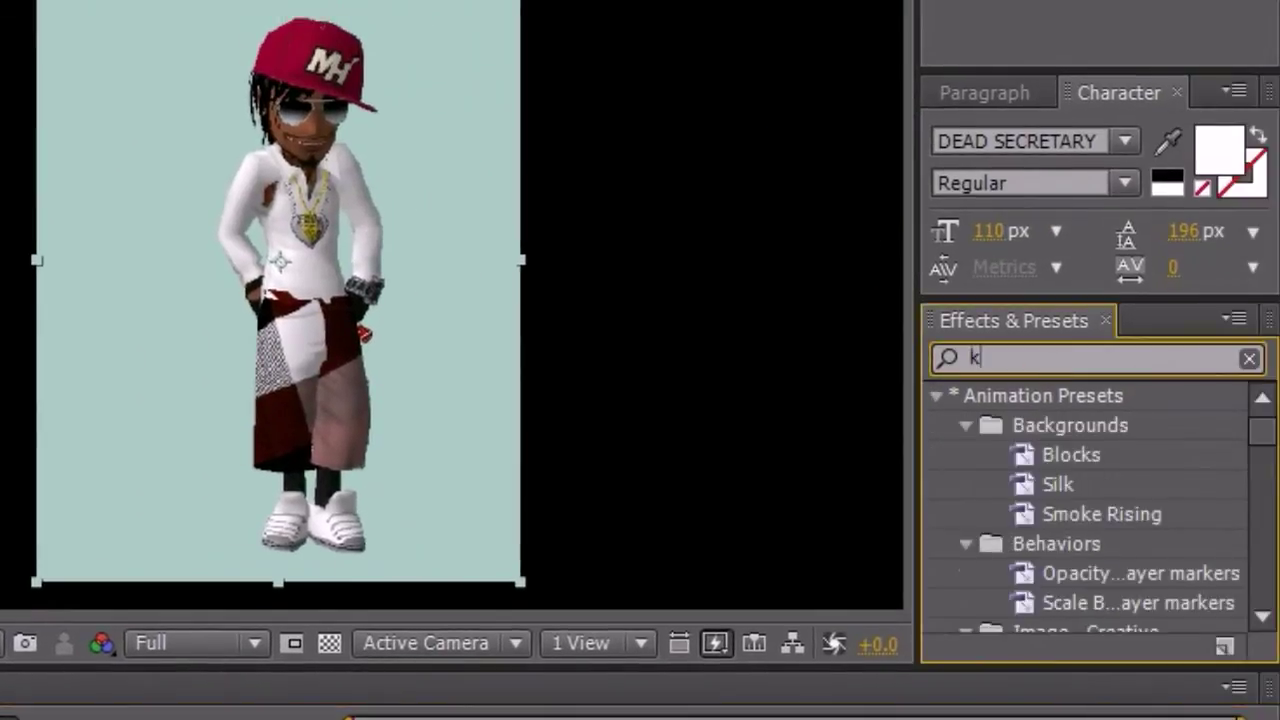
text(eylin)
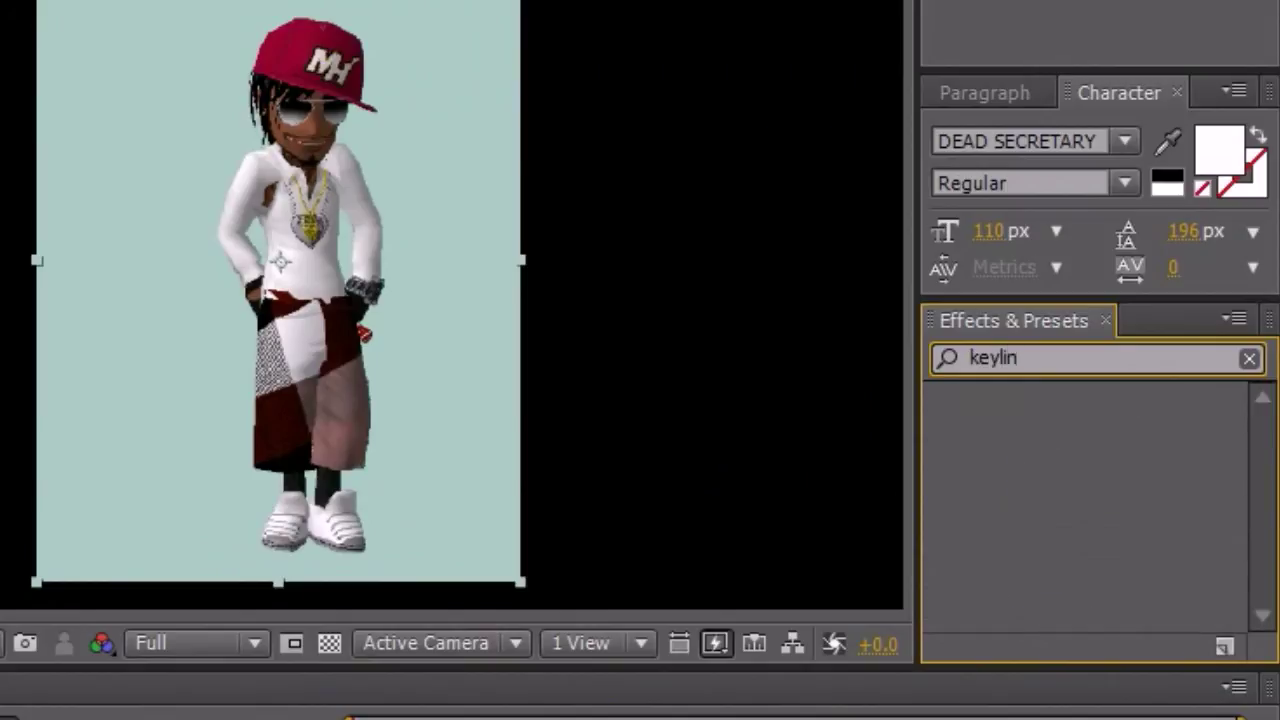
key(BackSpace)
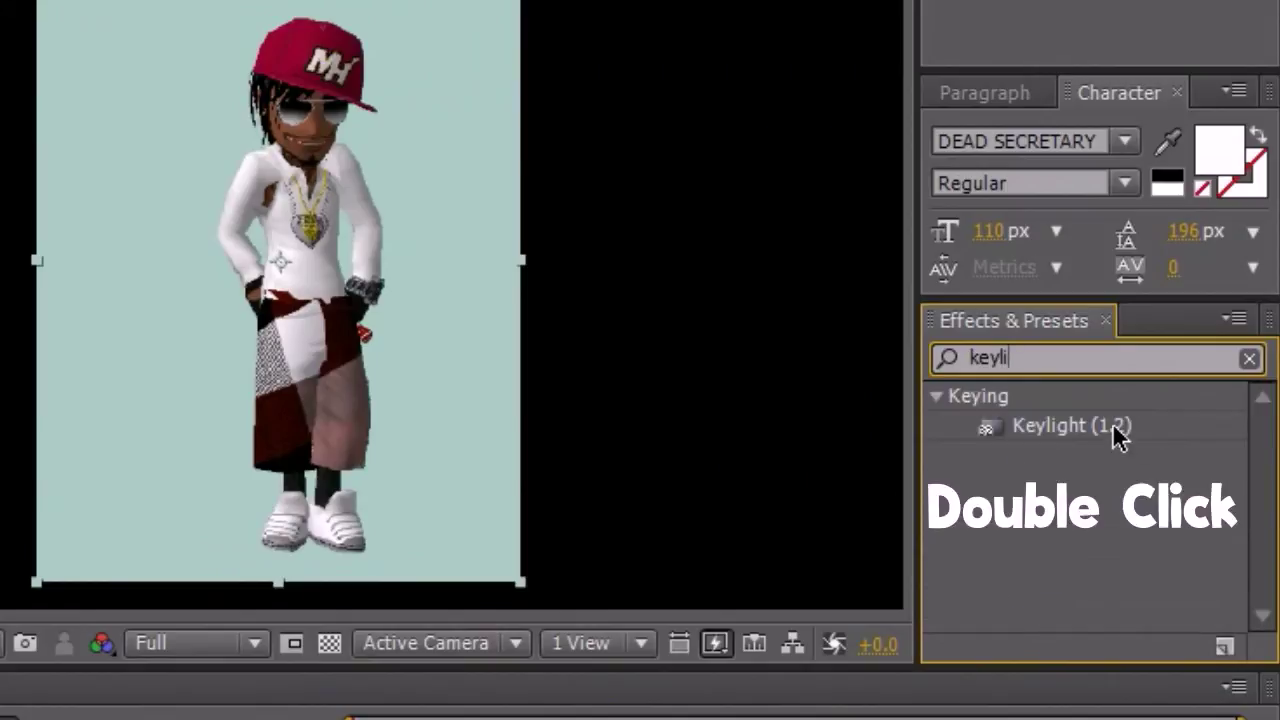
double_click(1114, 428)
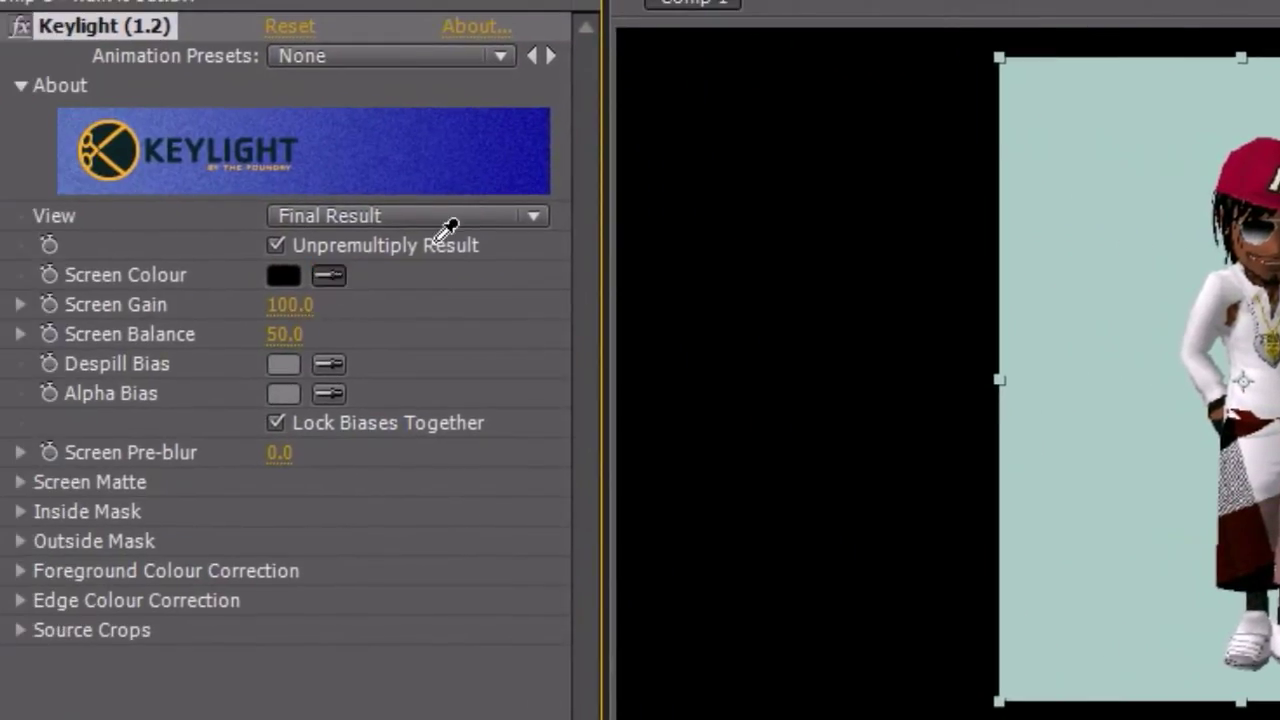
click(1172, 171)
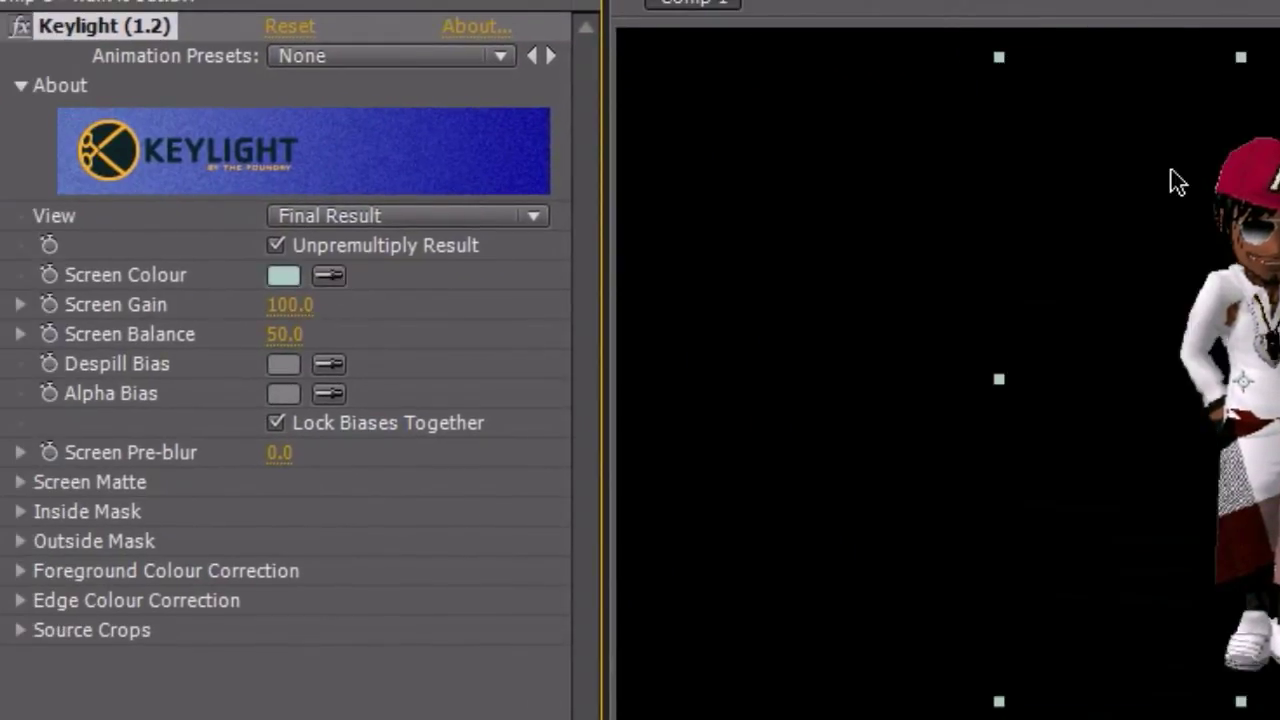
drag(295, 334, 186, 334)
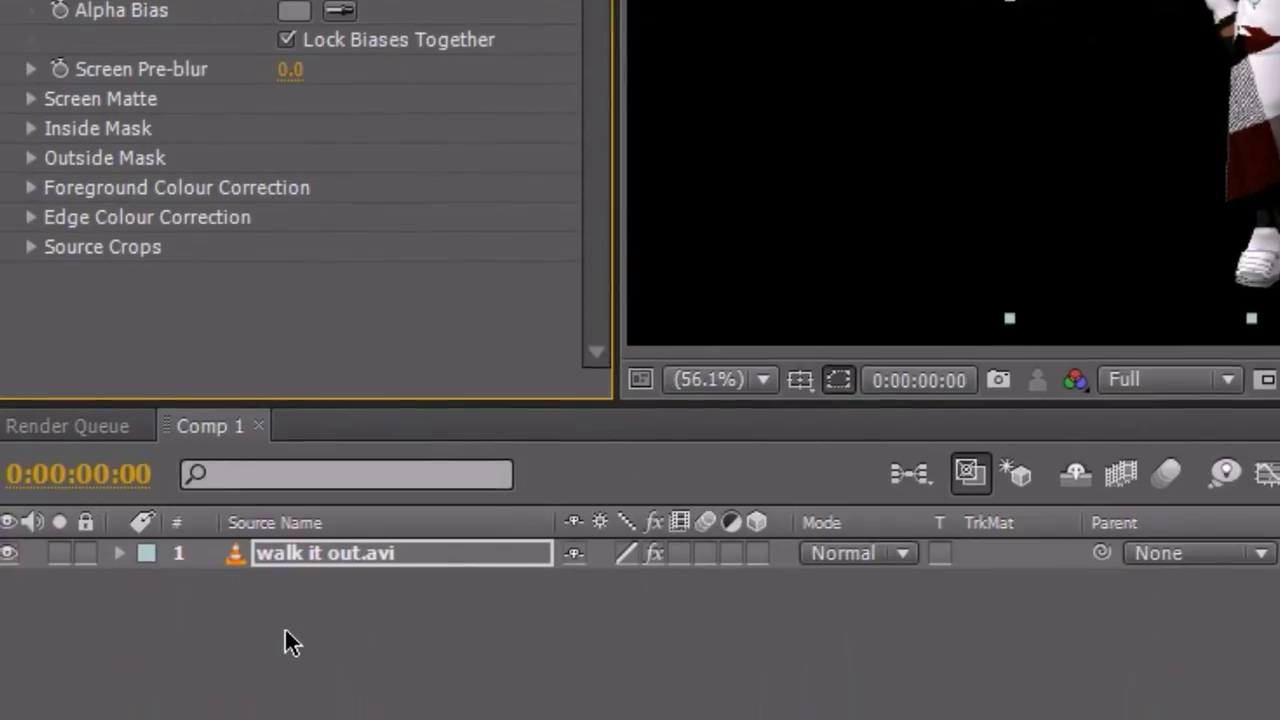
Step: Expand layer 1's Transform group and move the avatar to the left edge of the frame
click(120, 553)
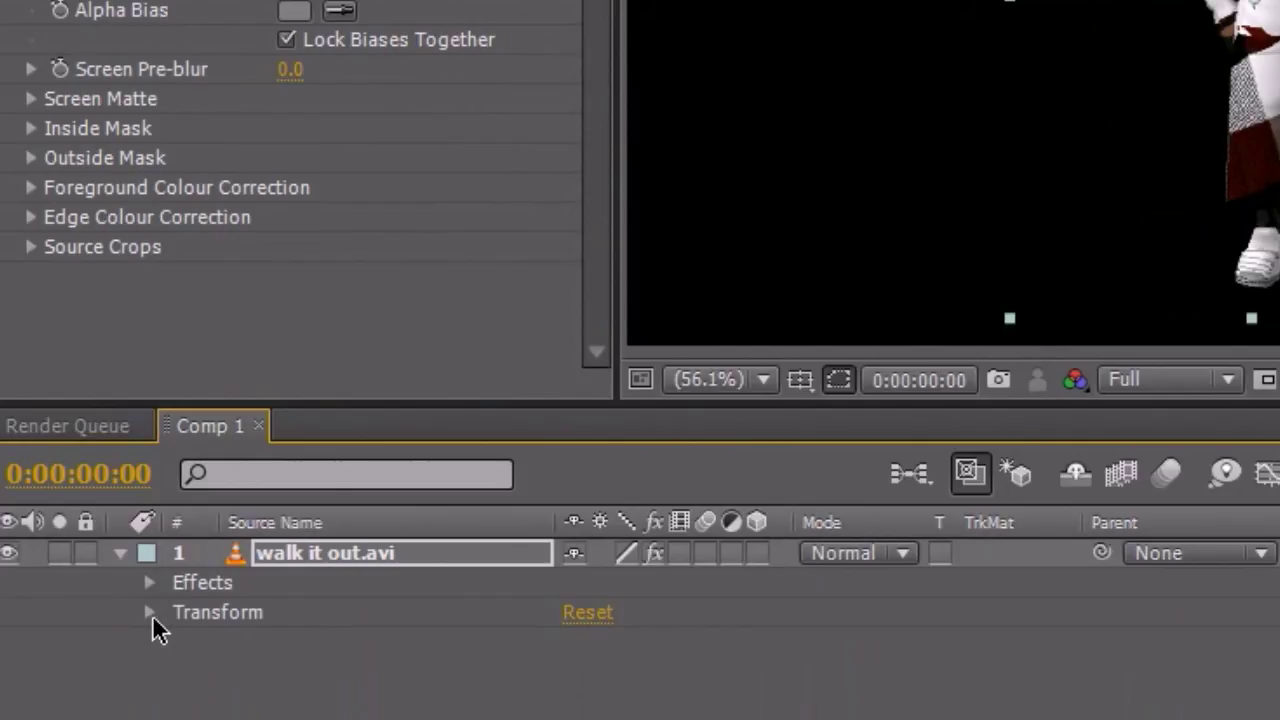
click(150, 612)
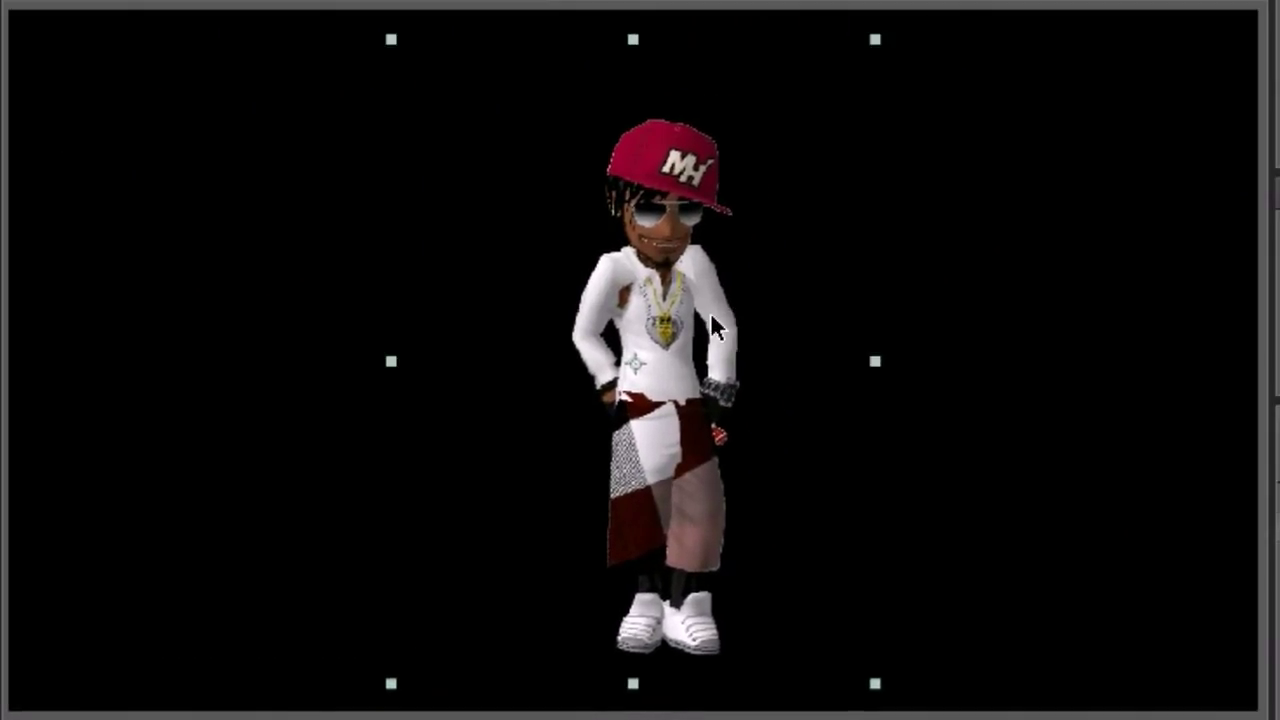
click(710, 312)
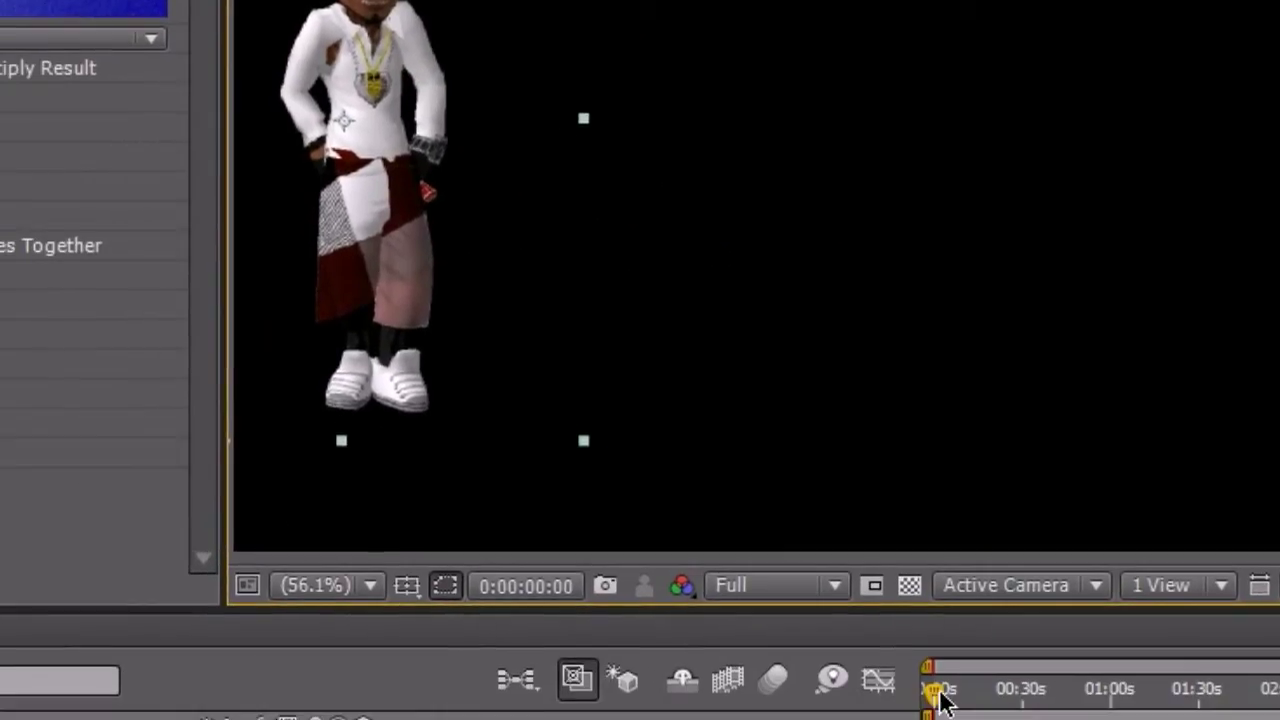
Step: Key the avatar along a curved rightward path from 0:00:04:07 to 993.0, 345.7 at 0:00:16:06
drag(940, 700, 959, 703)
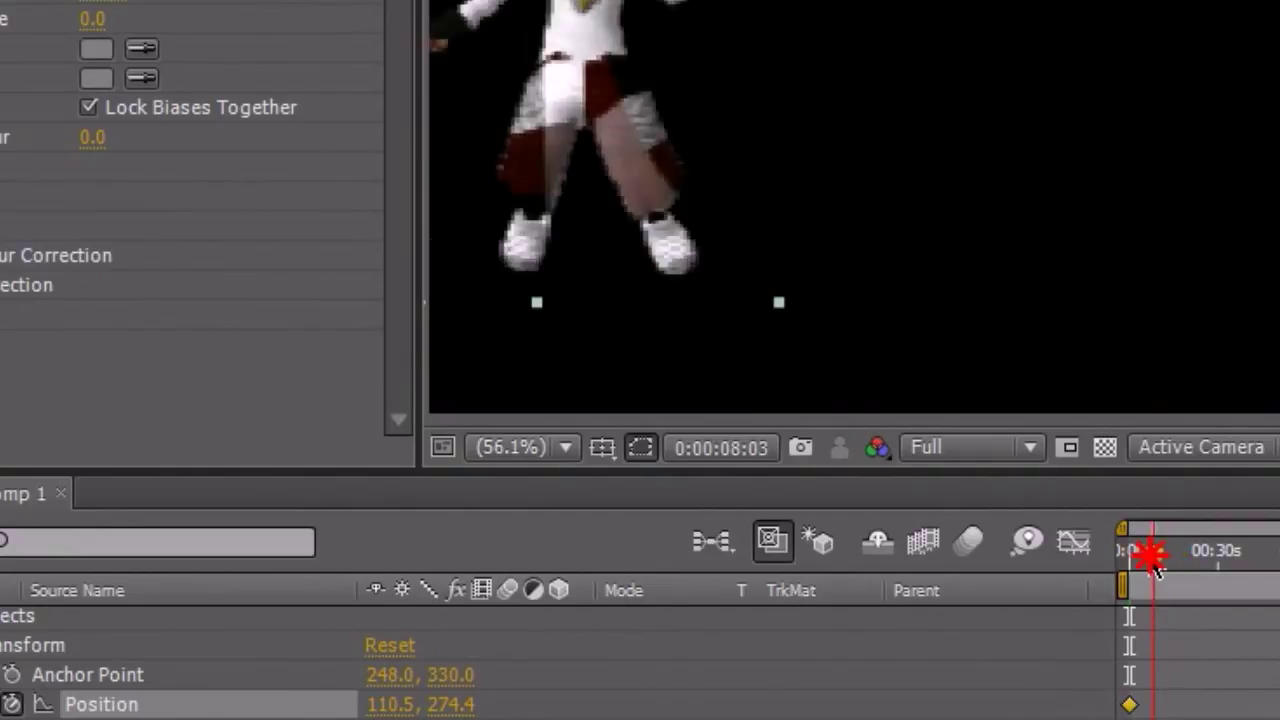
drag(1155, 566, 1148, 567)
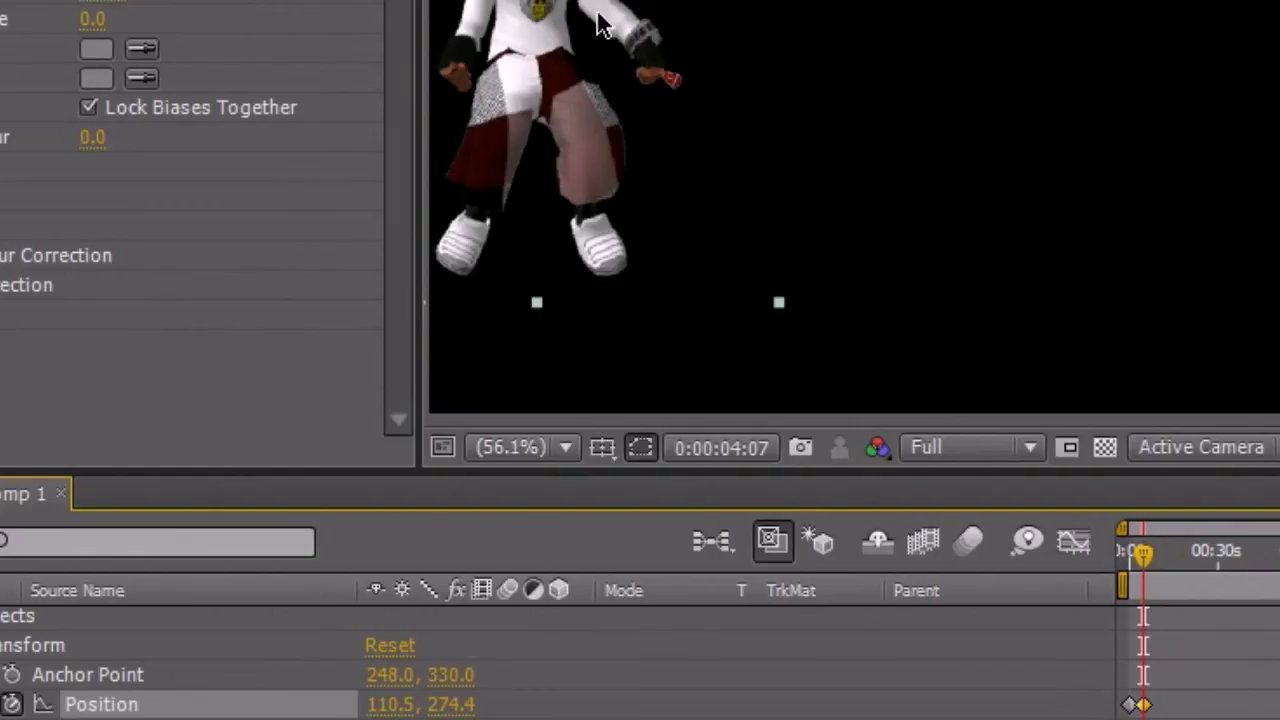
mouse_move(560, 32)
mouse_down()
mouse_move(924, 66)
mouse_move(948, 96)
mouse_move(931, 147)
mouse_up()
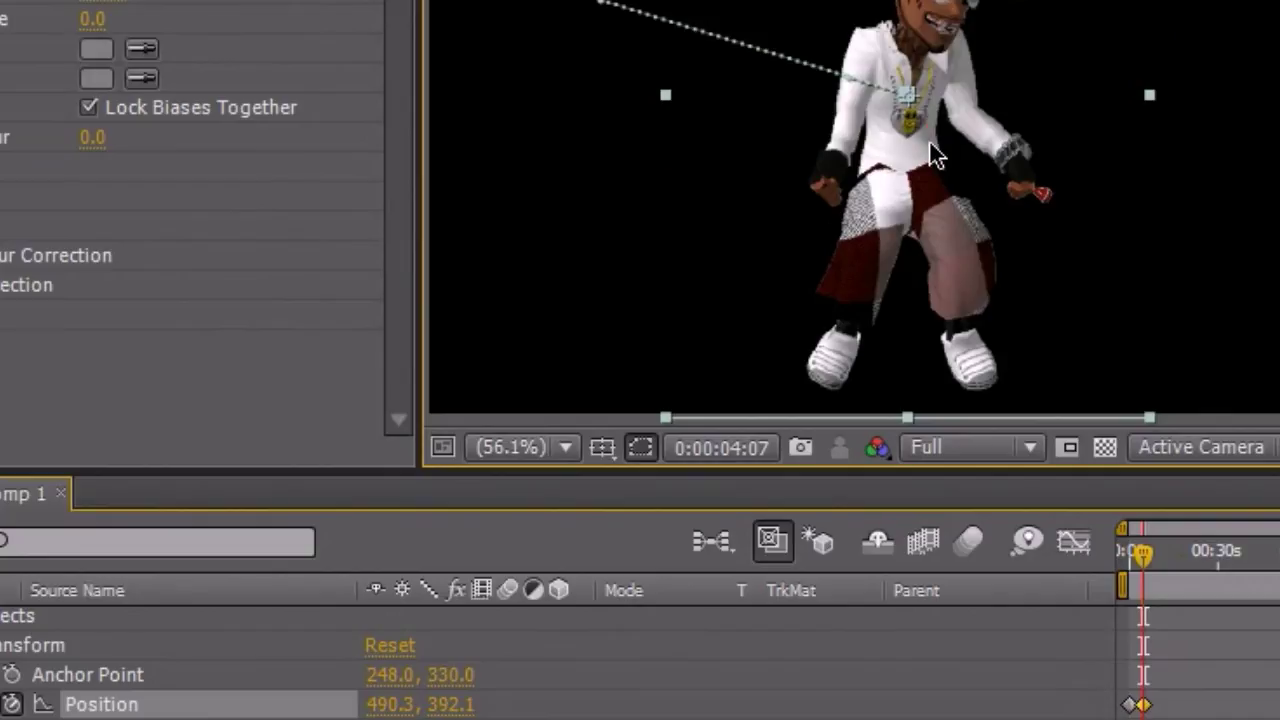
mouse_move(1148, 565)
mouse_down()
mouse_move(1178, 566)
mouse_move(1160, 566)
mouse_up()
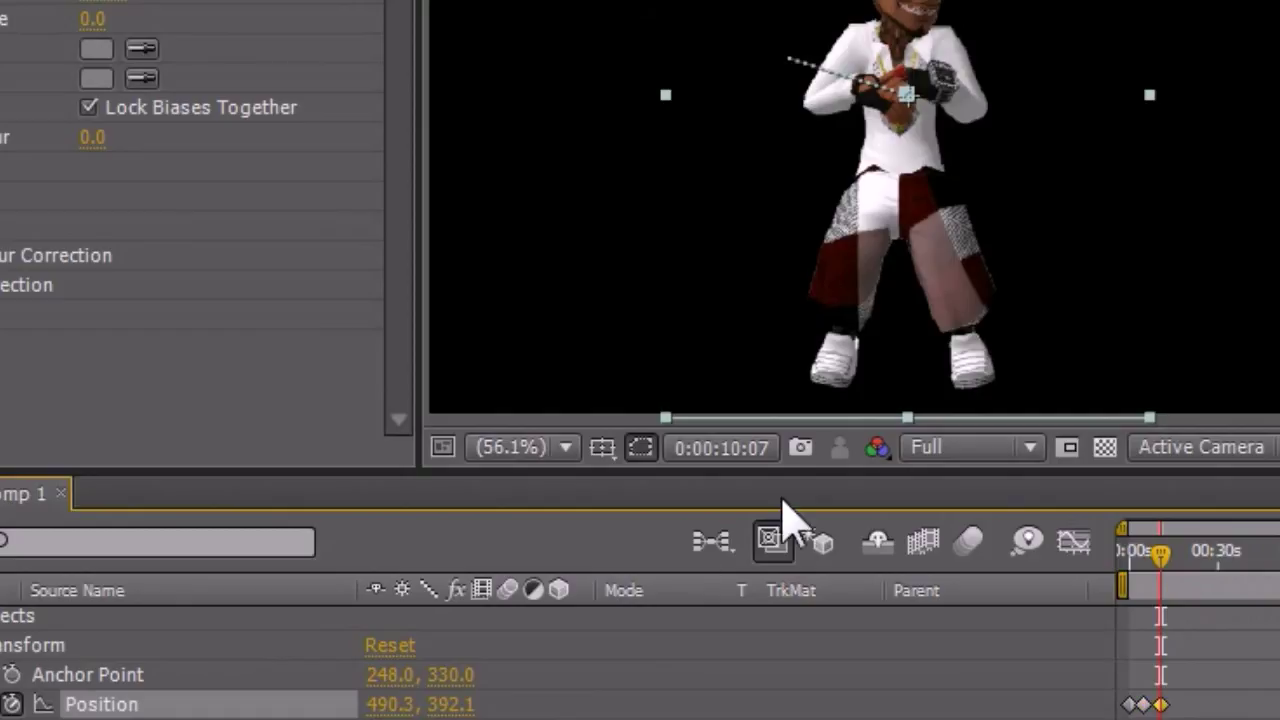
drag(910, 120, 1172, 15)
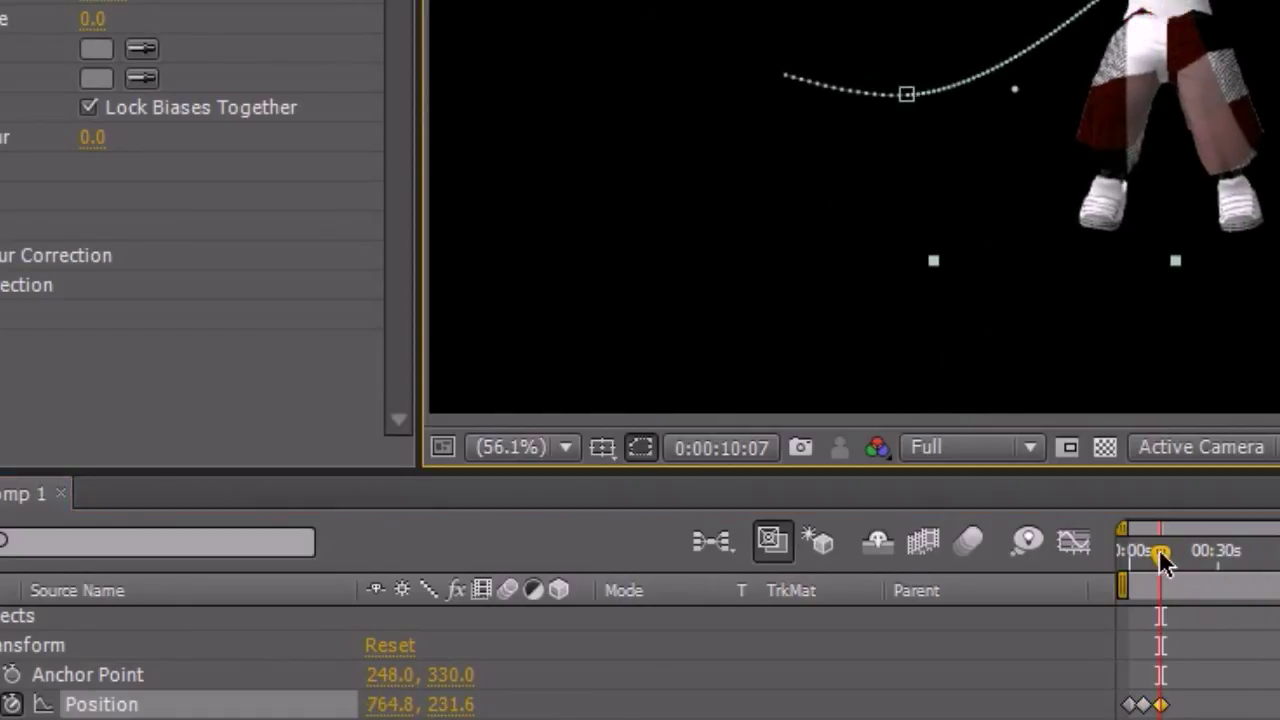
drag(1160, 566, 1180, 566)
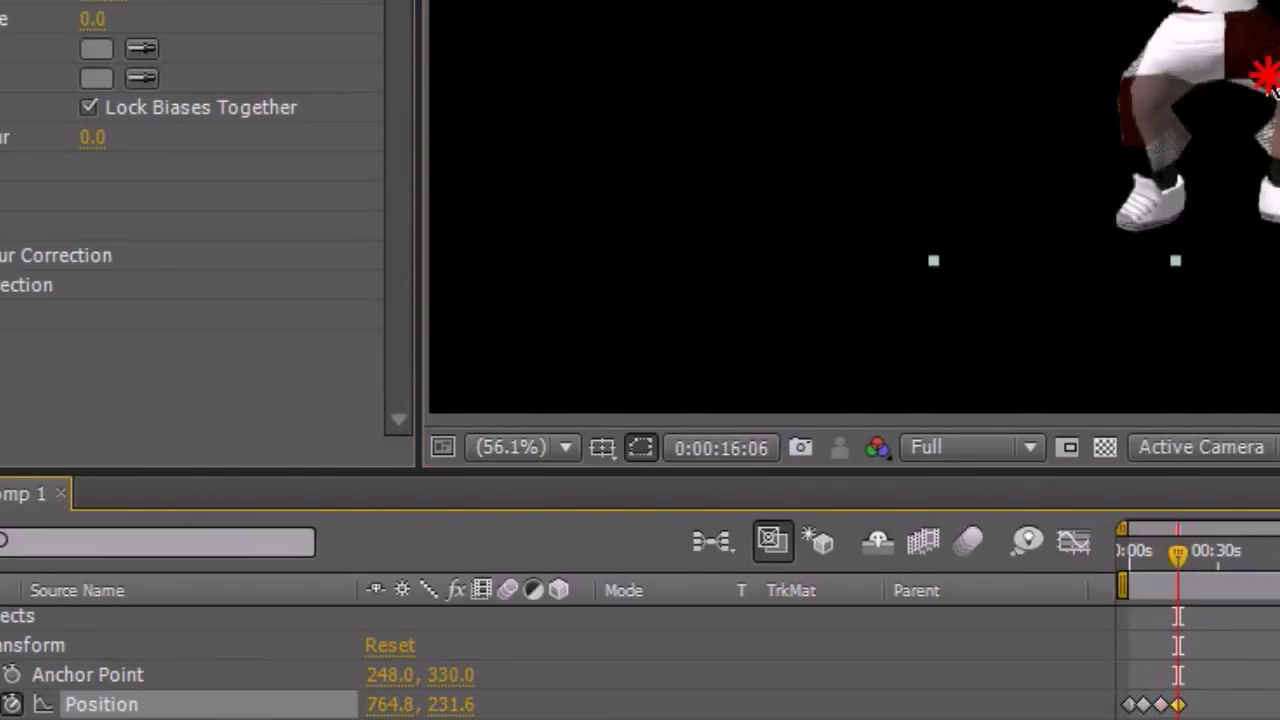
drag(1272, 85, 1279, 149)
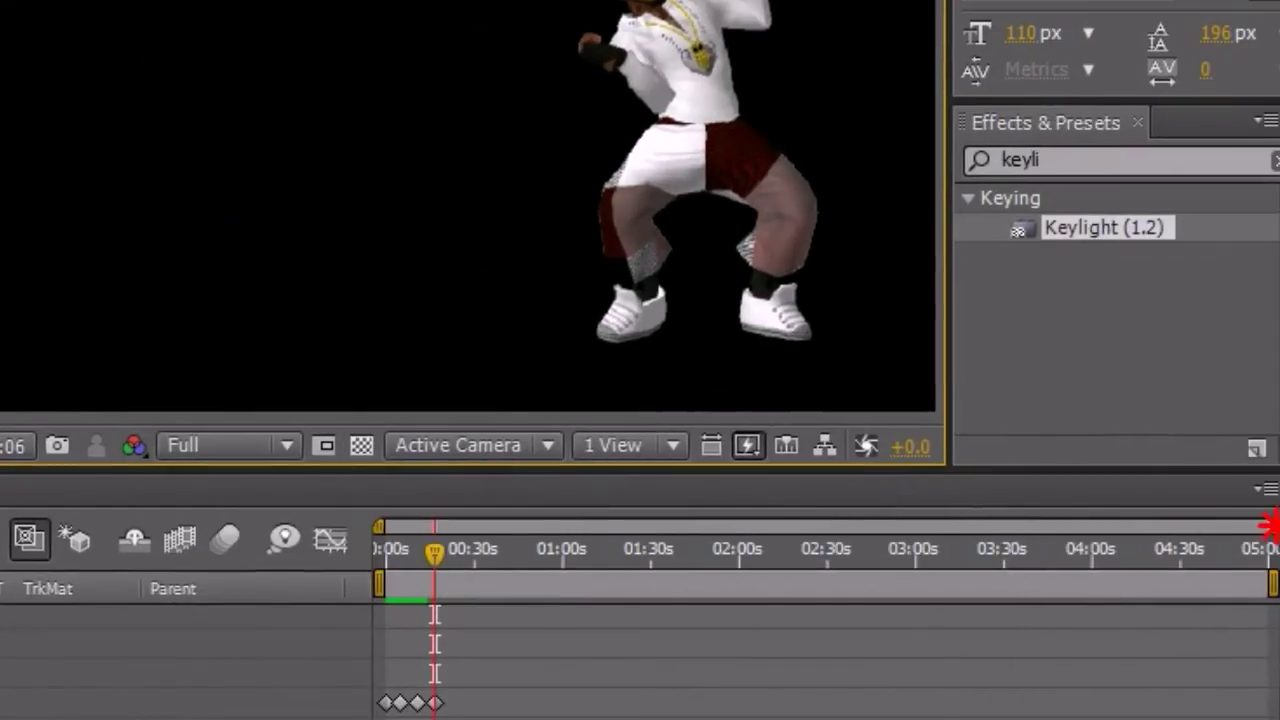
Step: Drag the time navigator's end handle left so the timeline shows only the first 30 seconds
mouse_move(1270, 526)
mouse_down()
mouse_move(481, 614)
mouse_move(497, 622)
mouse_up()
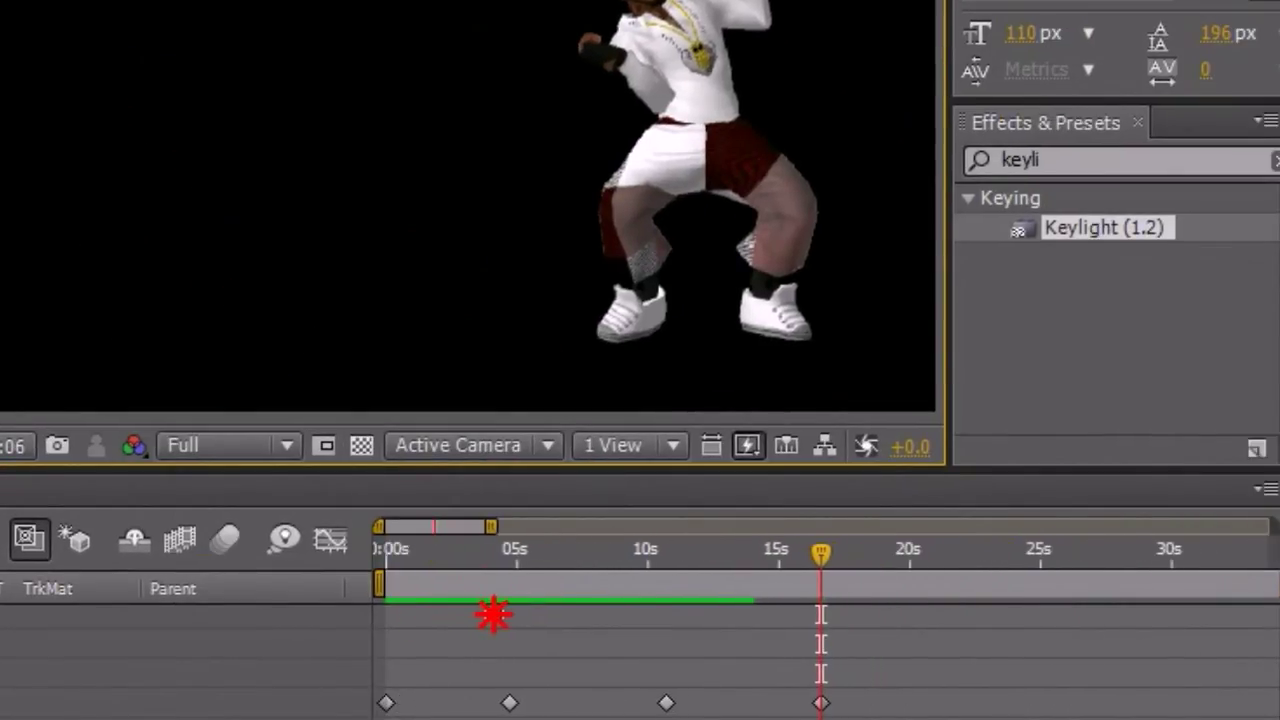
Step: Delete the four Position keyframes and recentre the dancer at 640.0, 360.0 on the first frame
click(396, 556)
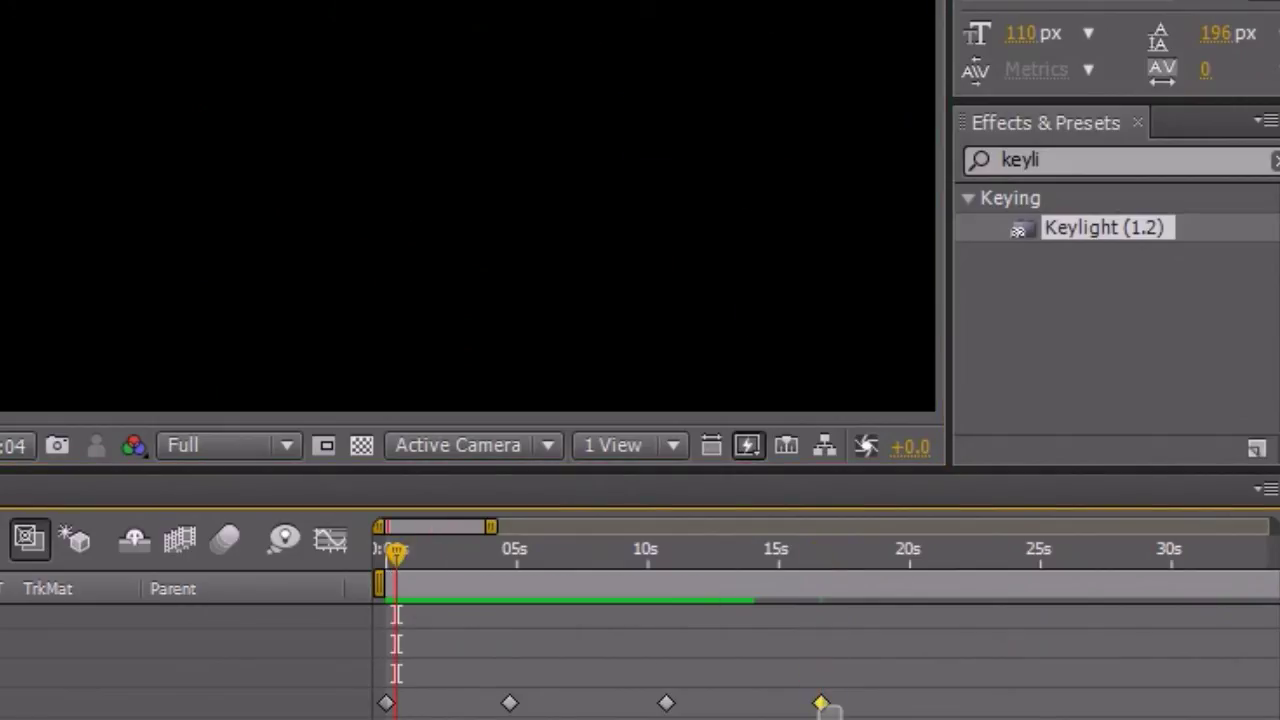
drag(828, 708, 365, 612)
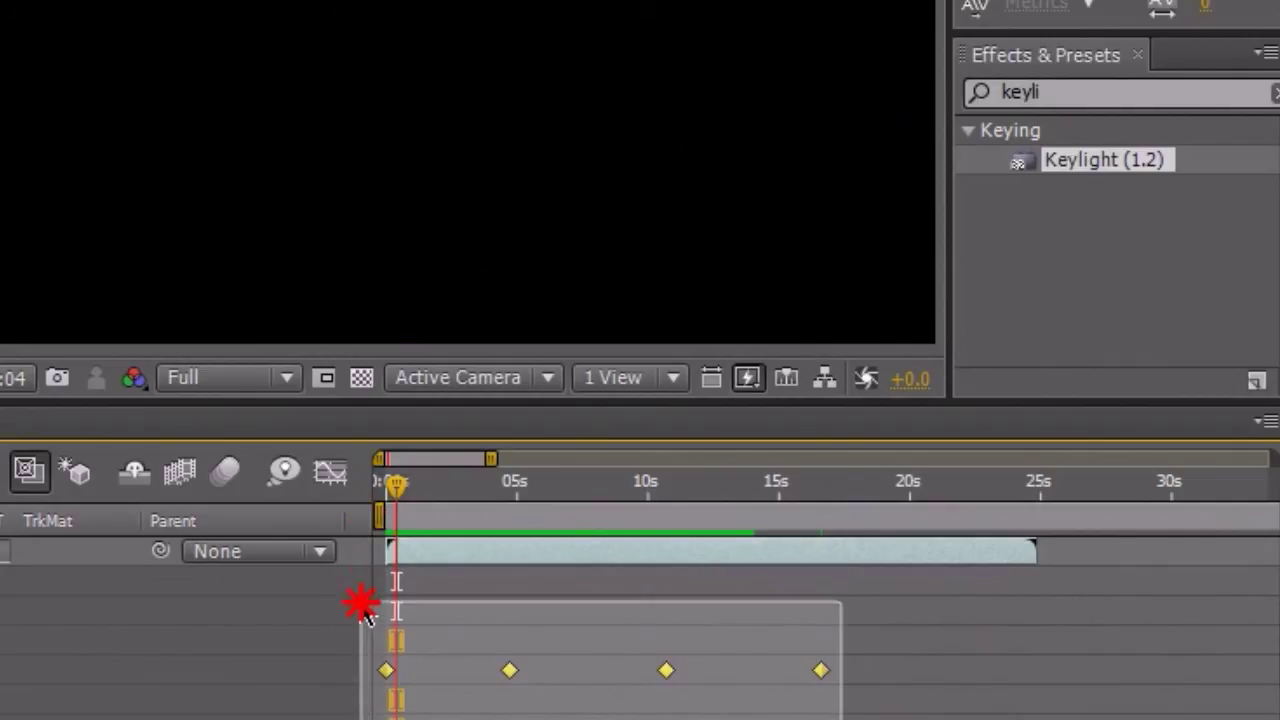
key(Delete)
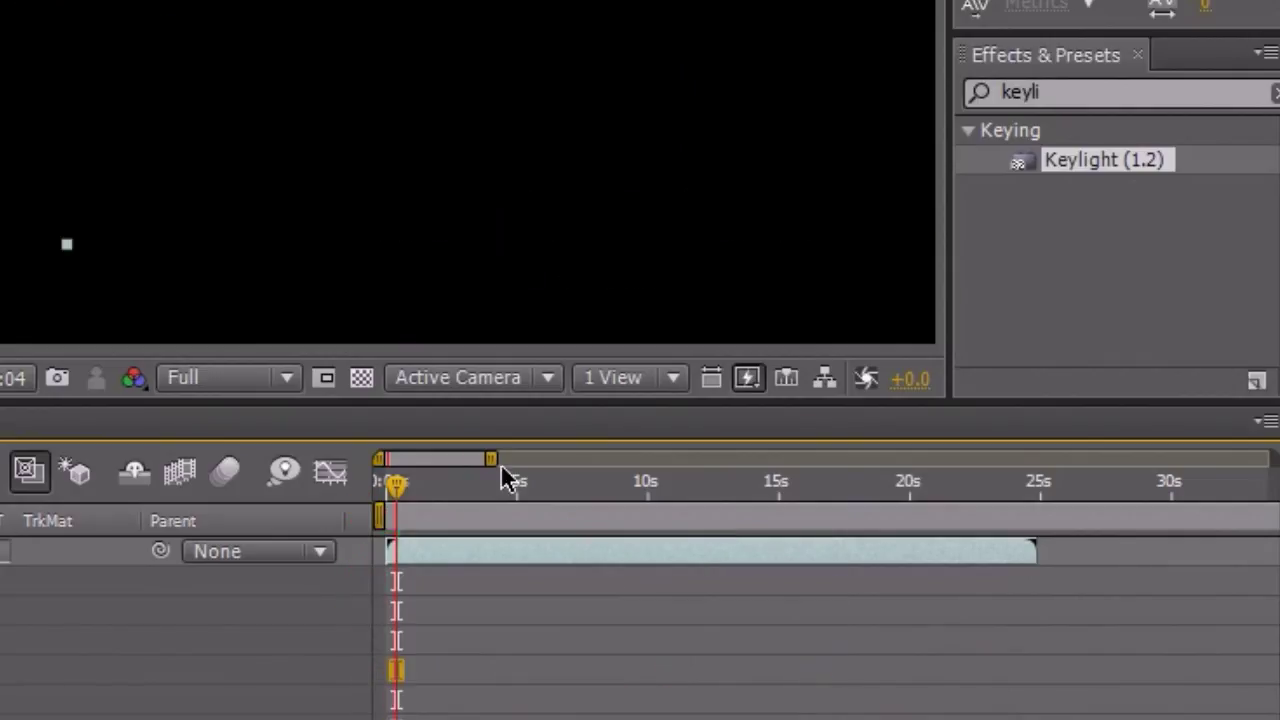
drag(405, 490, 371, 494)
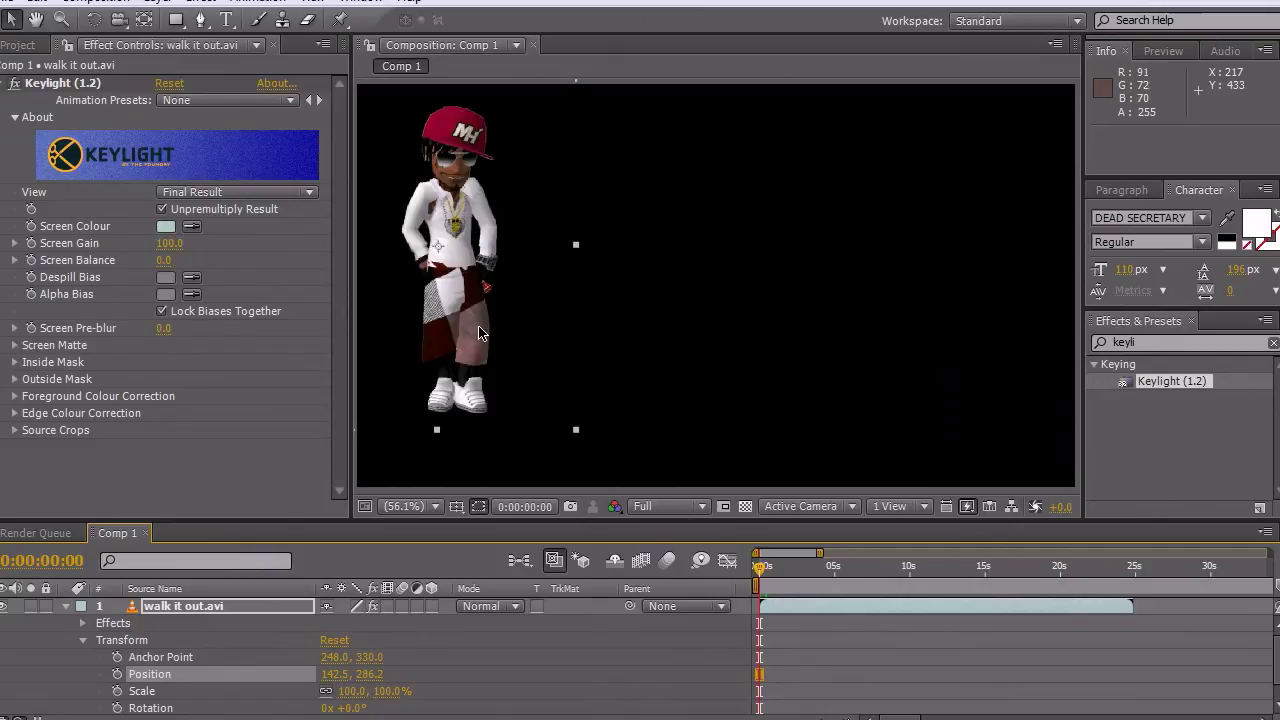
key(ctrl+Home)
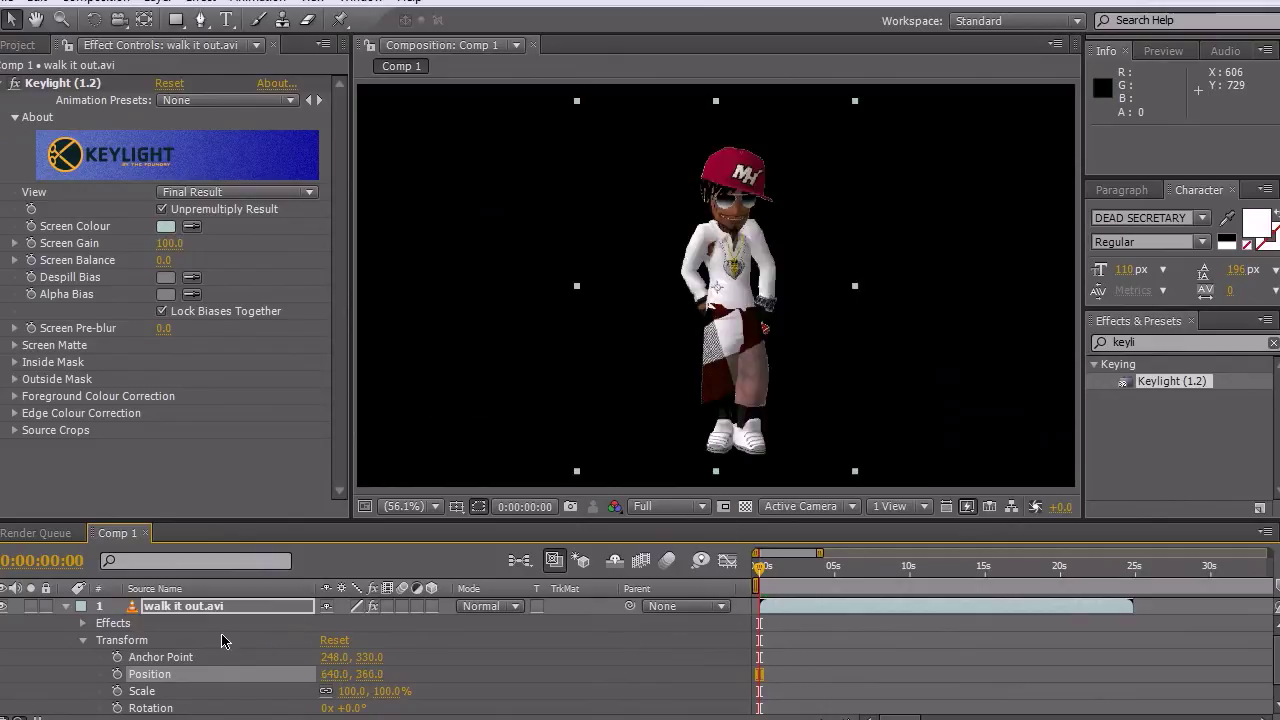
Step: Start Position keyframing at zero, key the dancer to the right, then far left around two seconds
click(118, 675)
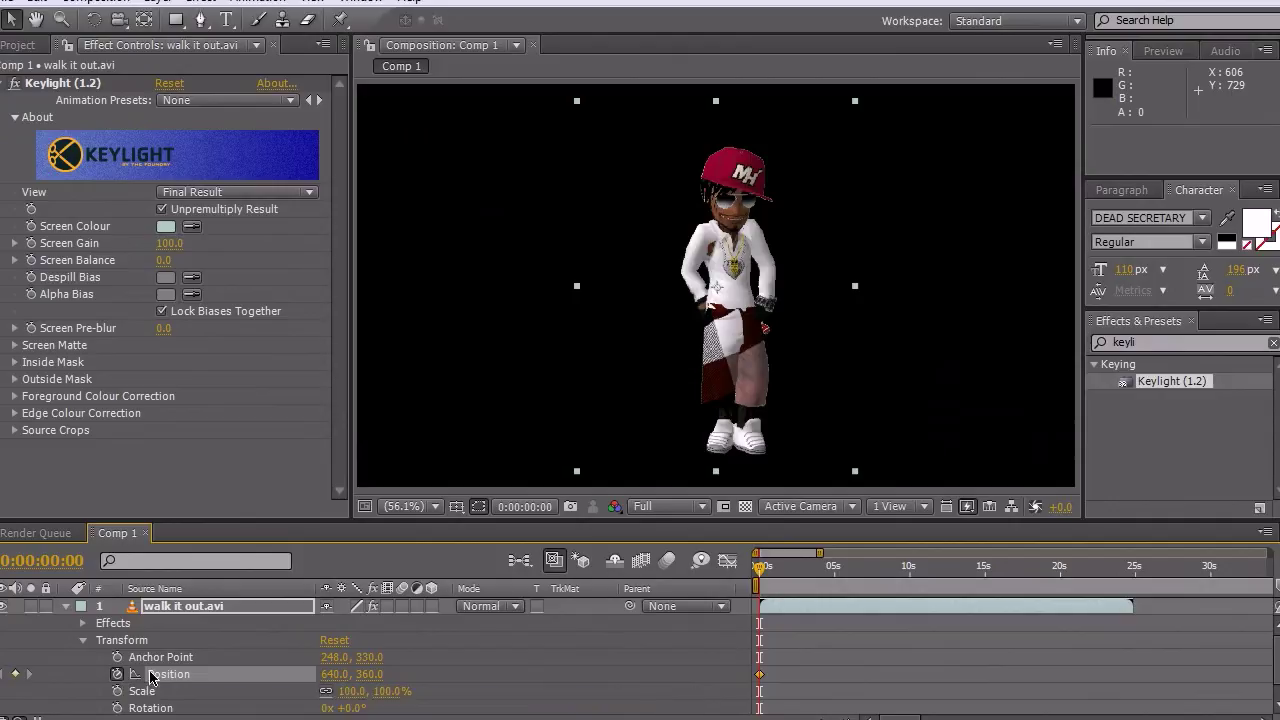
drag(760, 568, 766, 568)
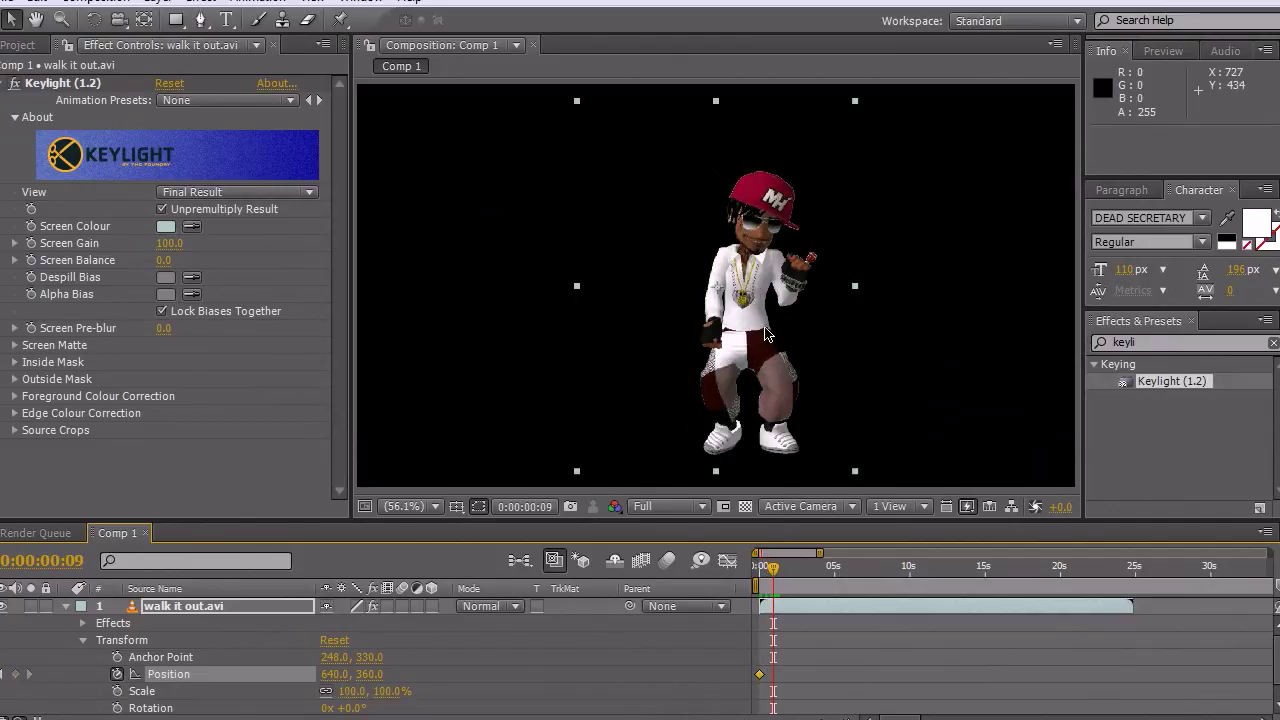
drag(749, 335, 965, 250)
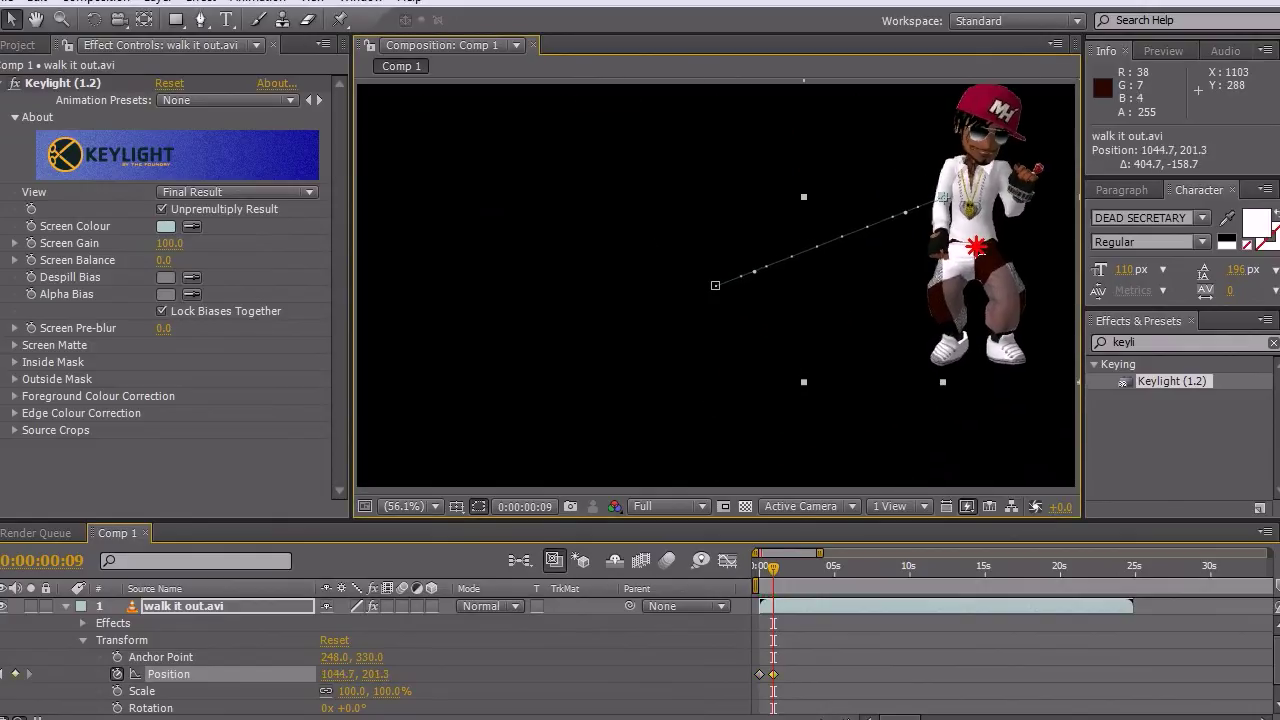
drag(965, 250, 990, 250)
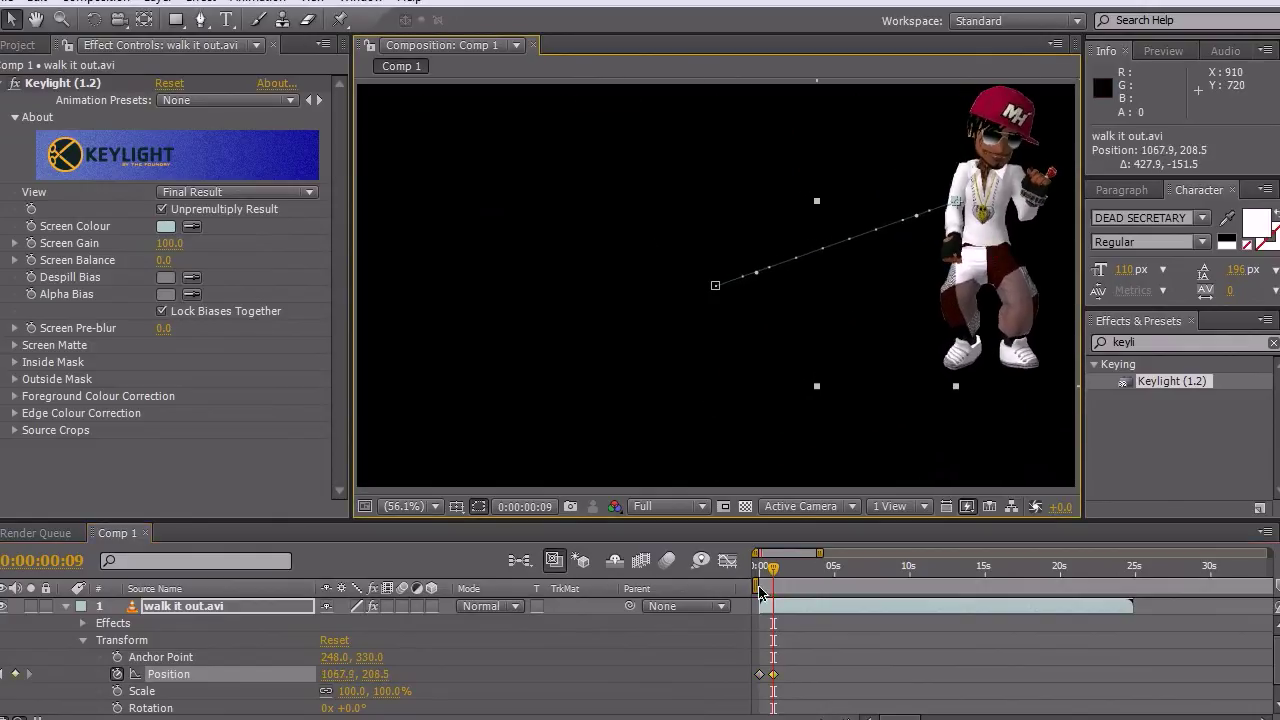
drag(770, 575, 790, 572)
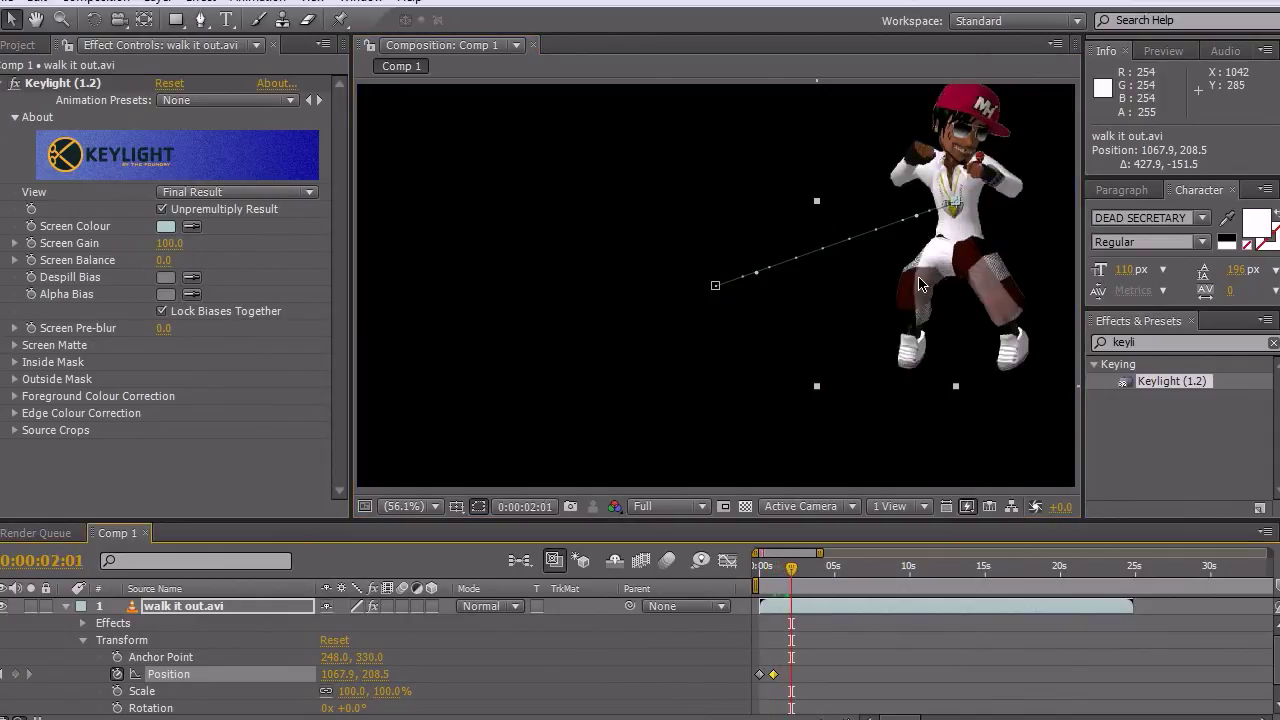
mouse_move(963, 235)
mouse_down()
mouse_move(513, 199)
mouse_move(421, 239)
mouse_up()
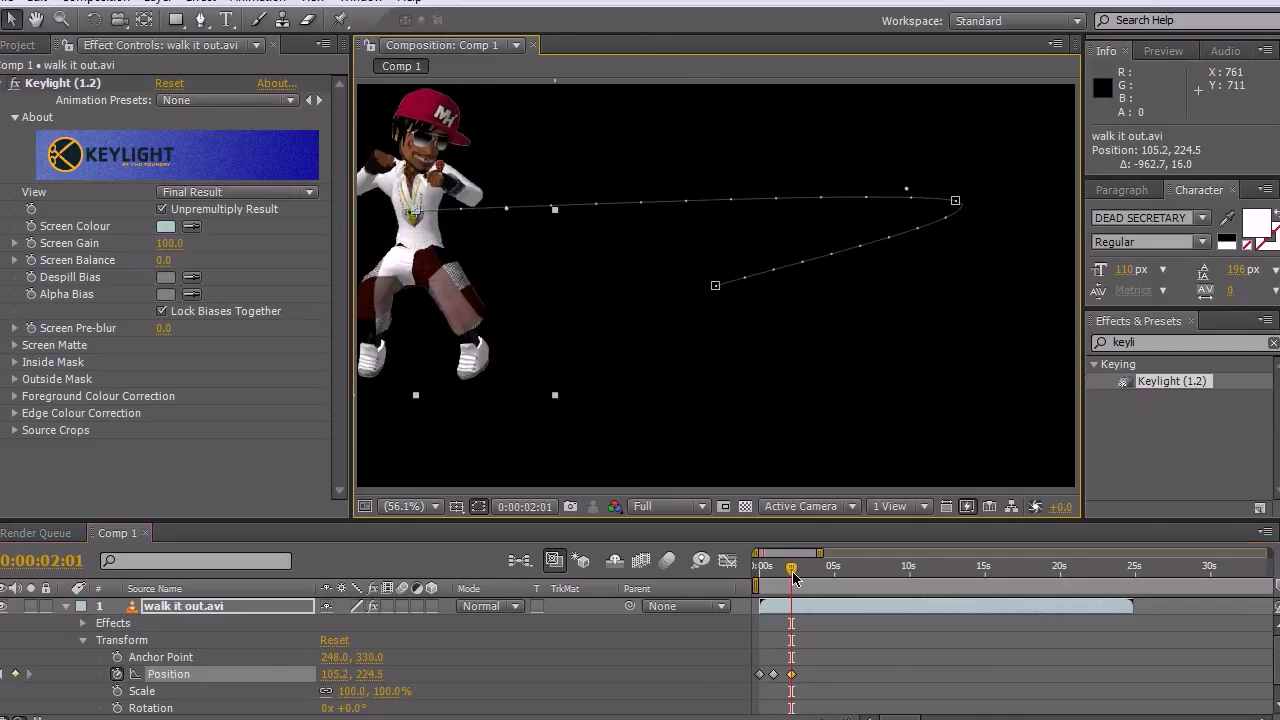
Step: Key the dancer lower left at three seconds, right edge at four, then centre (638.2, 361.8) at 0:00:04:09
drag(794, 578, 808, 578)
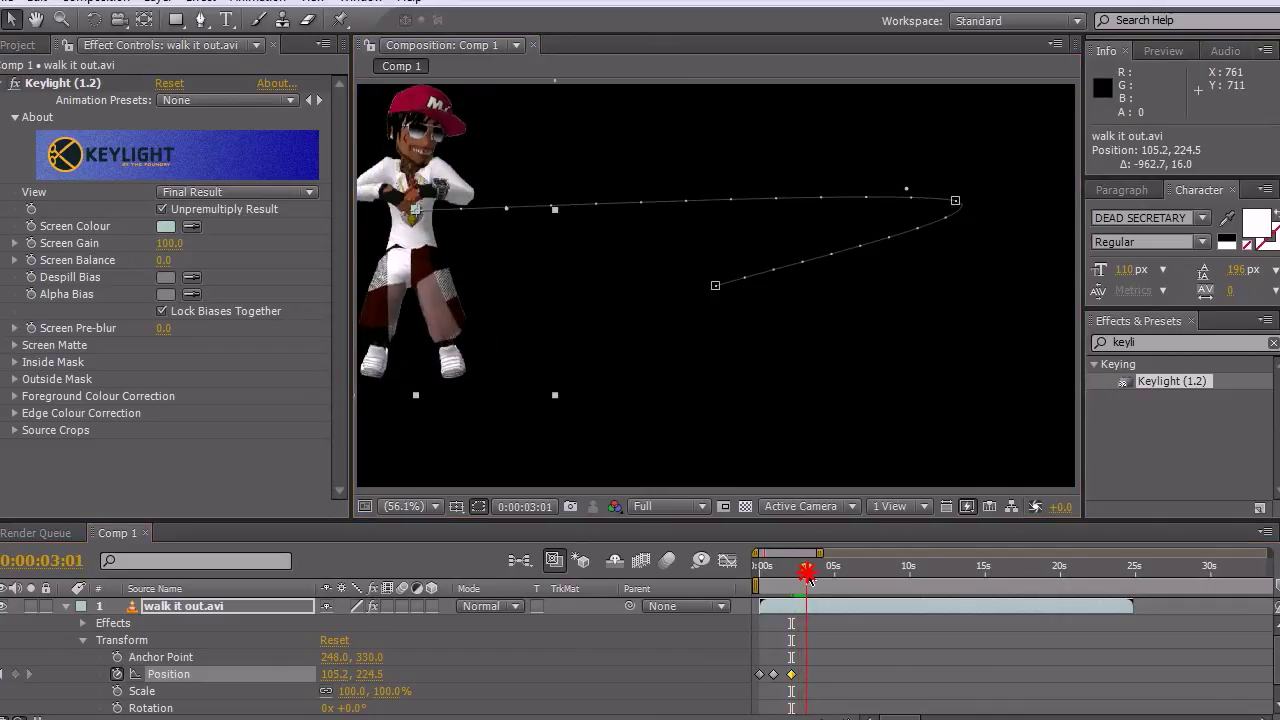
drag(432, 251, 450, 352)
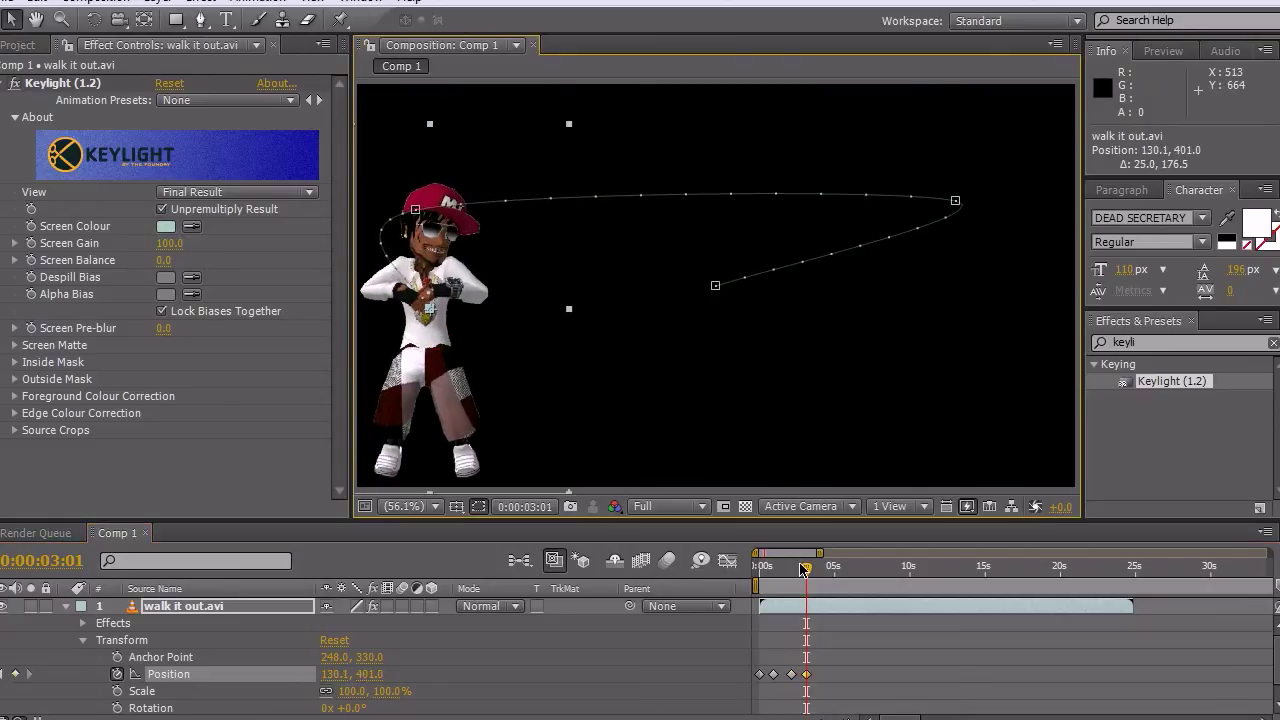
drag(808, 577, 826, 578)
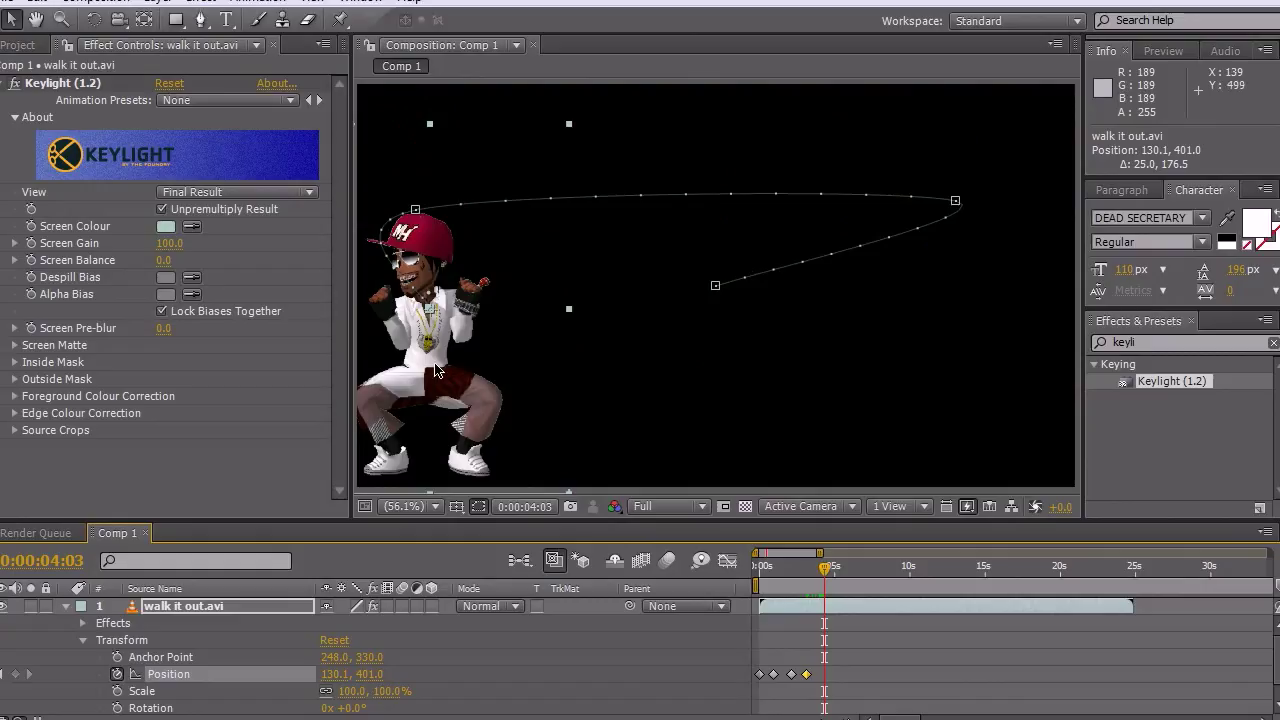
drag(627, 378, 1012, 371)
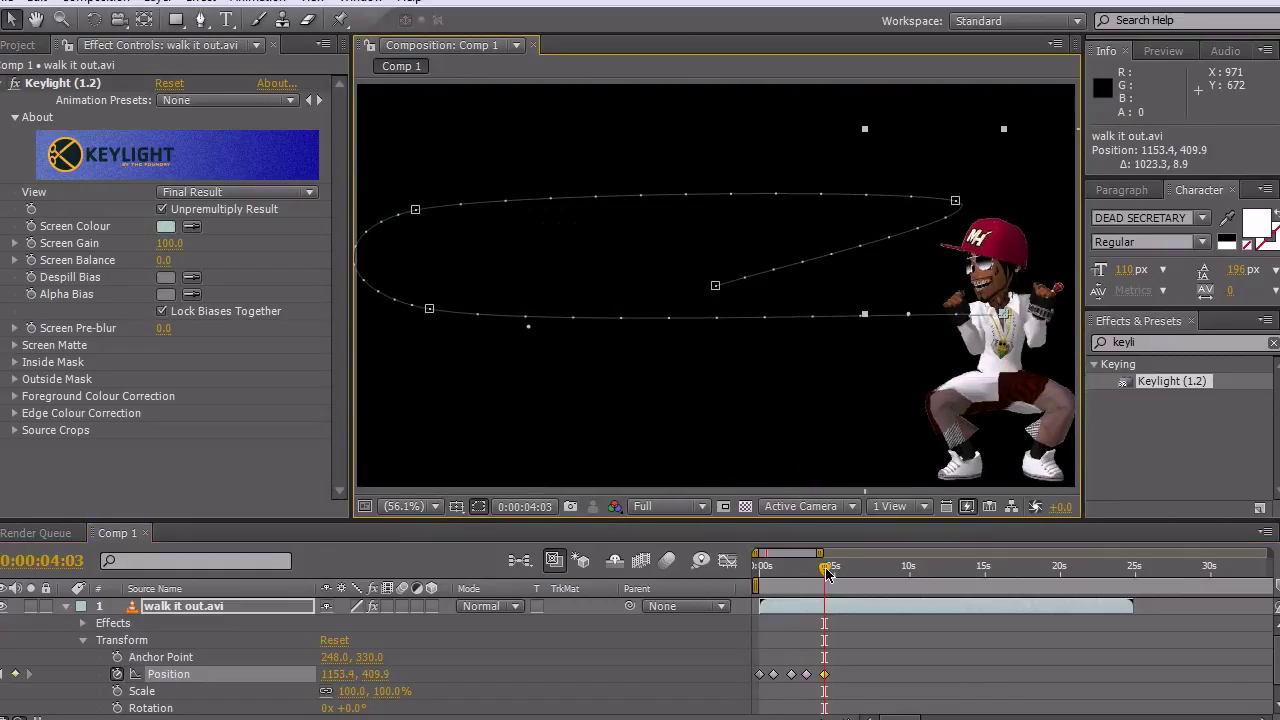
drag(826, 570, 834, 570)
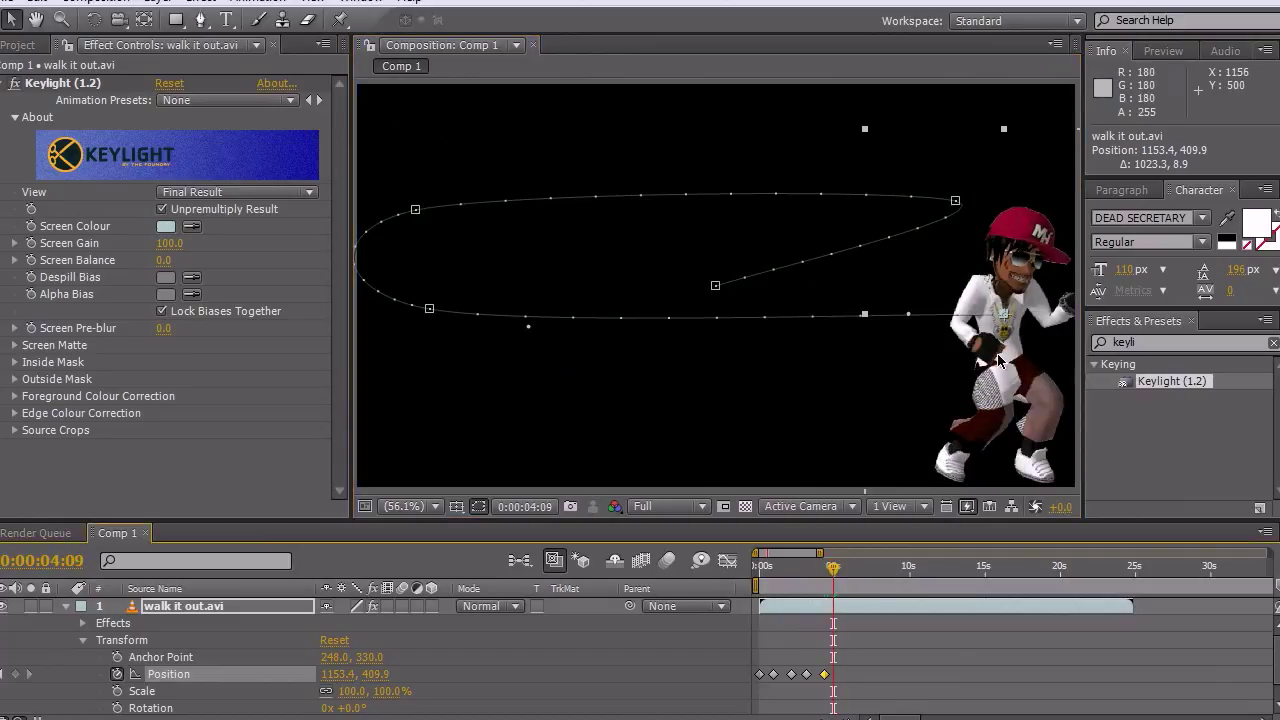
mouse_move(1018, 382)
mouse_down()
mouse_move(764, 313)
mouse_move(730, 347)
mouse_up()
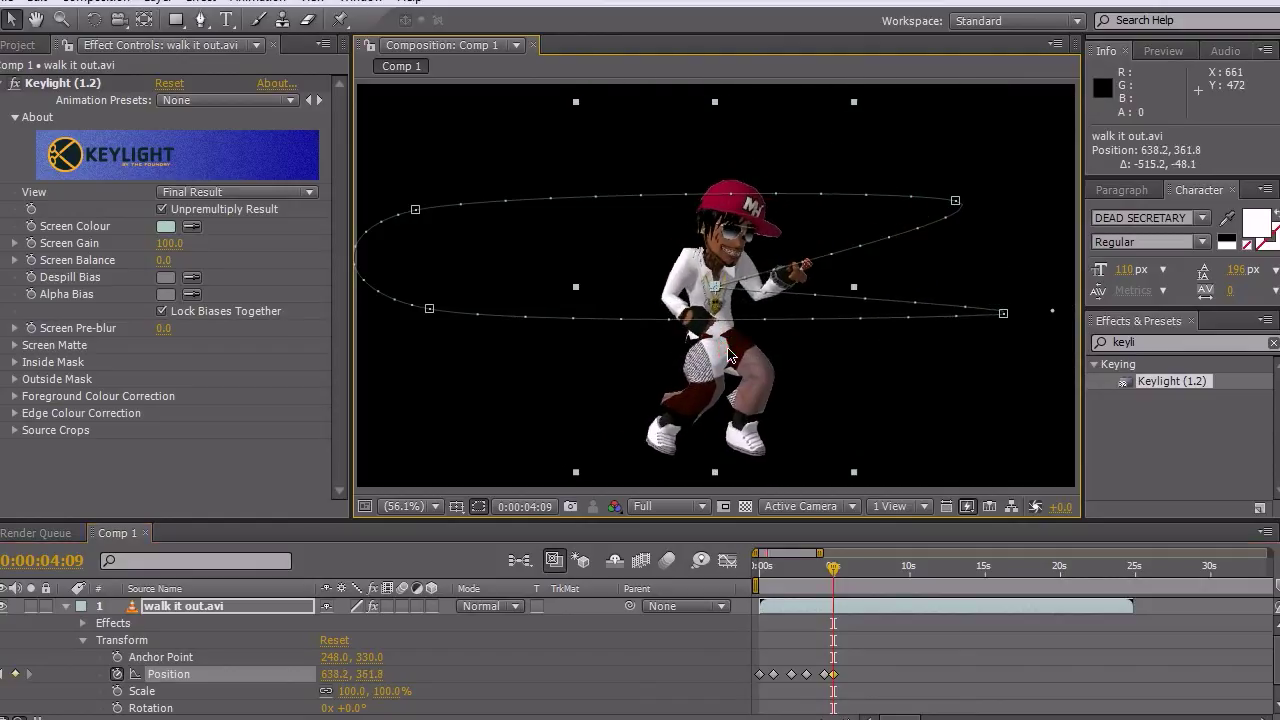
Step: Preview the looping animation, then scrub the timeline around five seconds to check the dancer's poses
key(space)
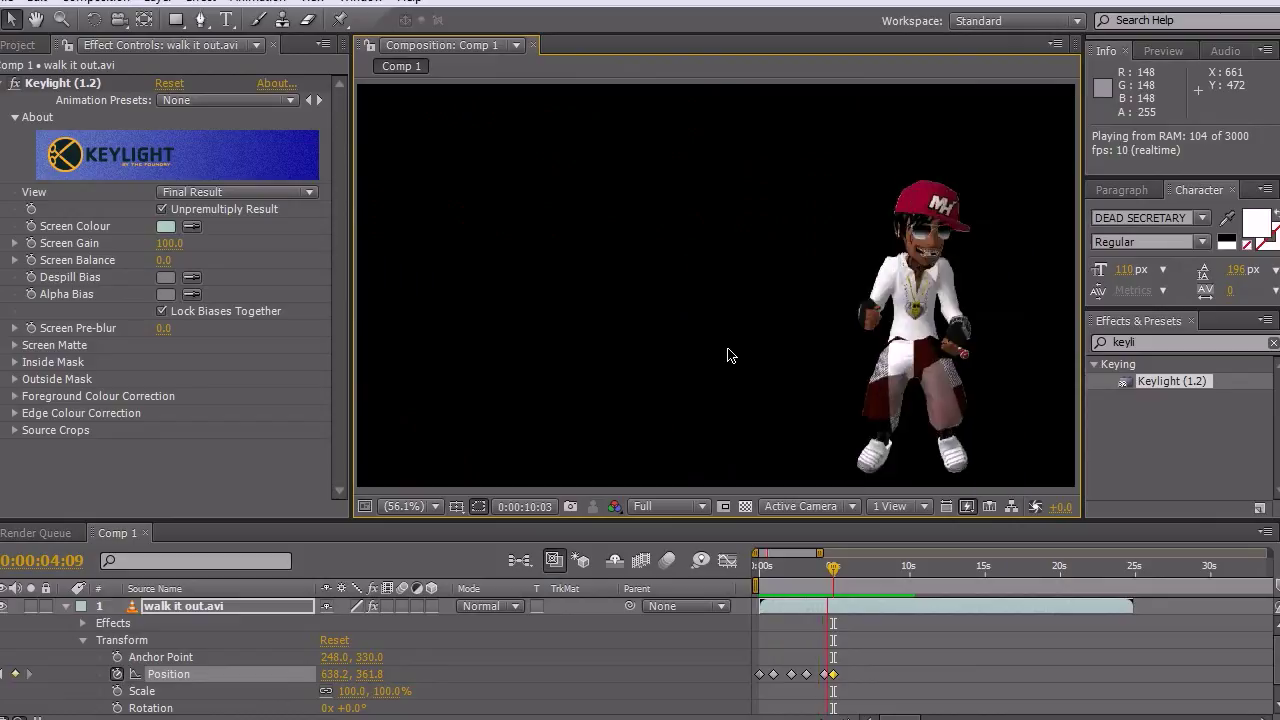
key(space)
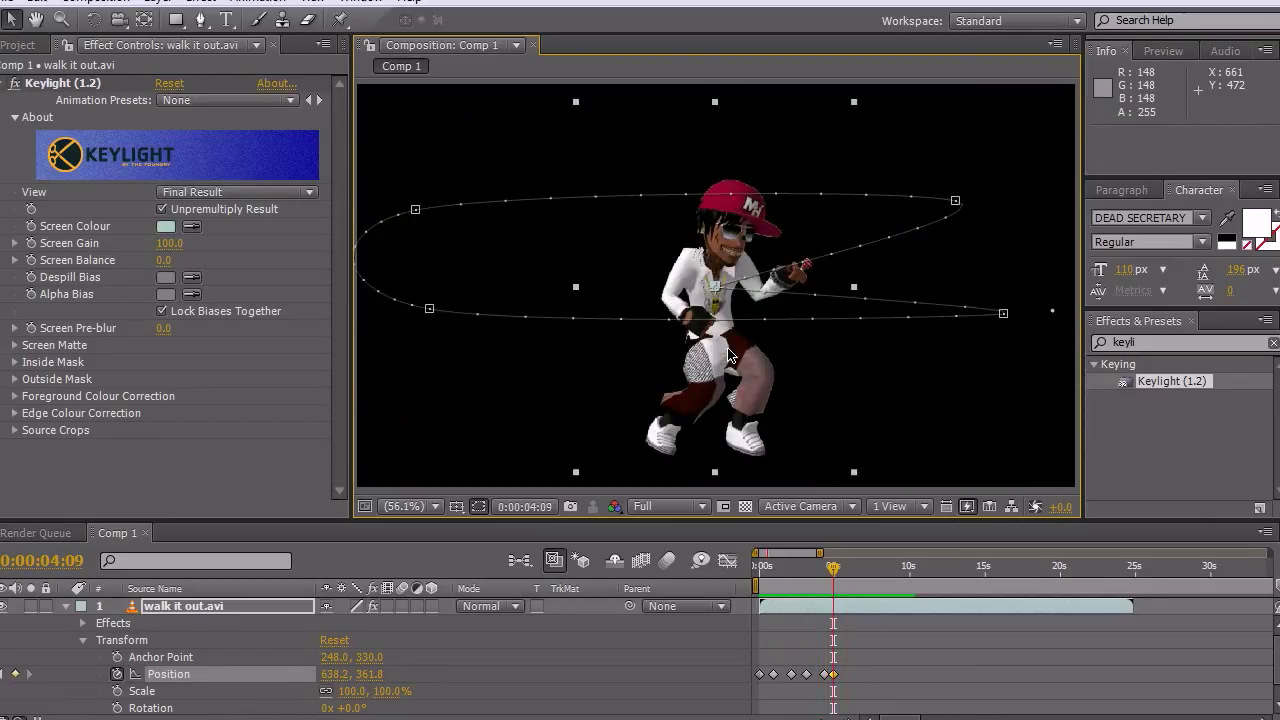
click(840, 572)
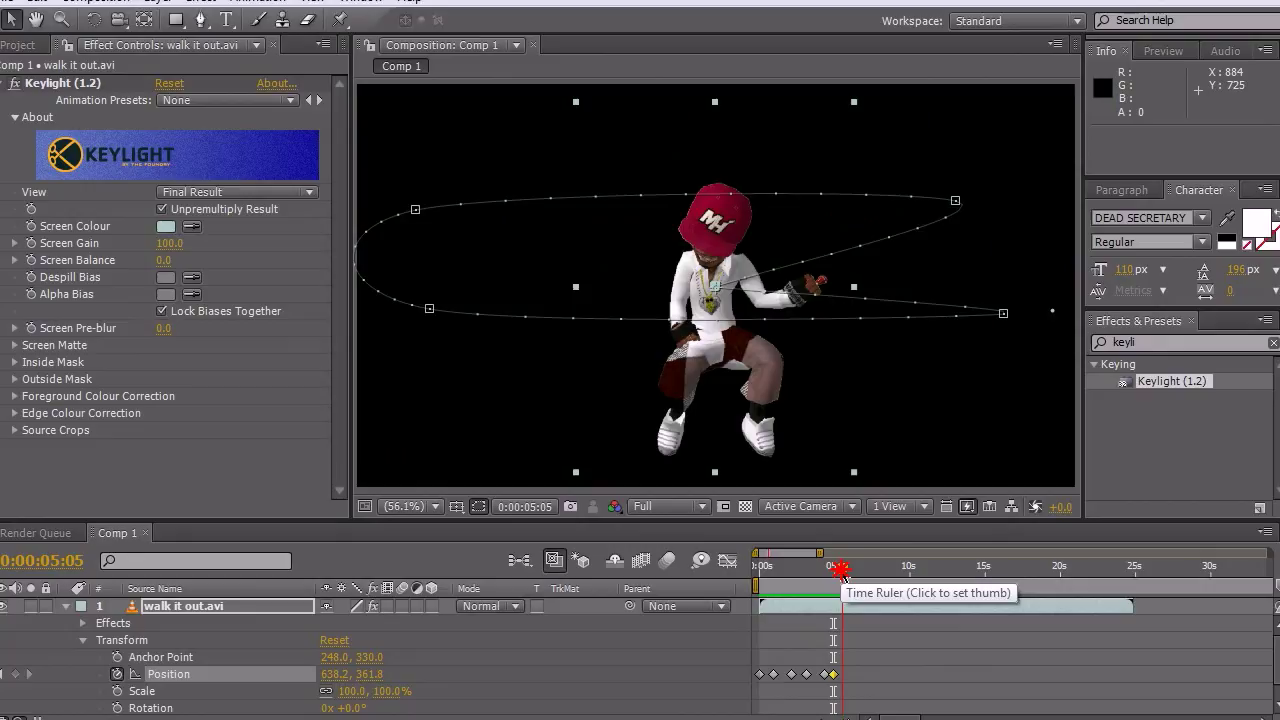
mouse_move(840, 572)
mouse_down()
mouse_move(766, 584)
mouse_move(854, 594)
mouse_up()
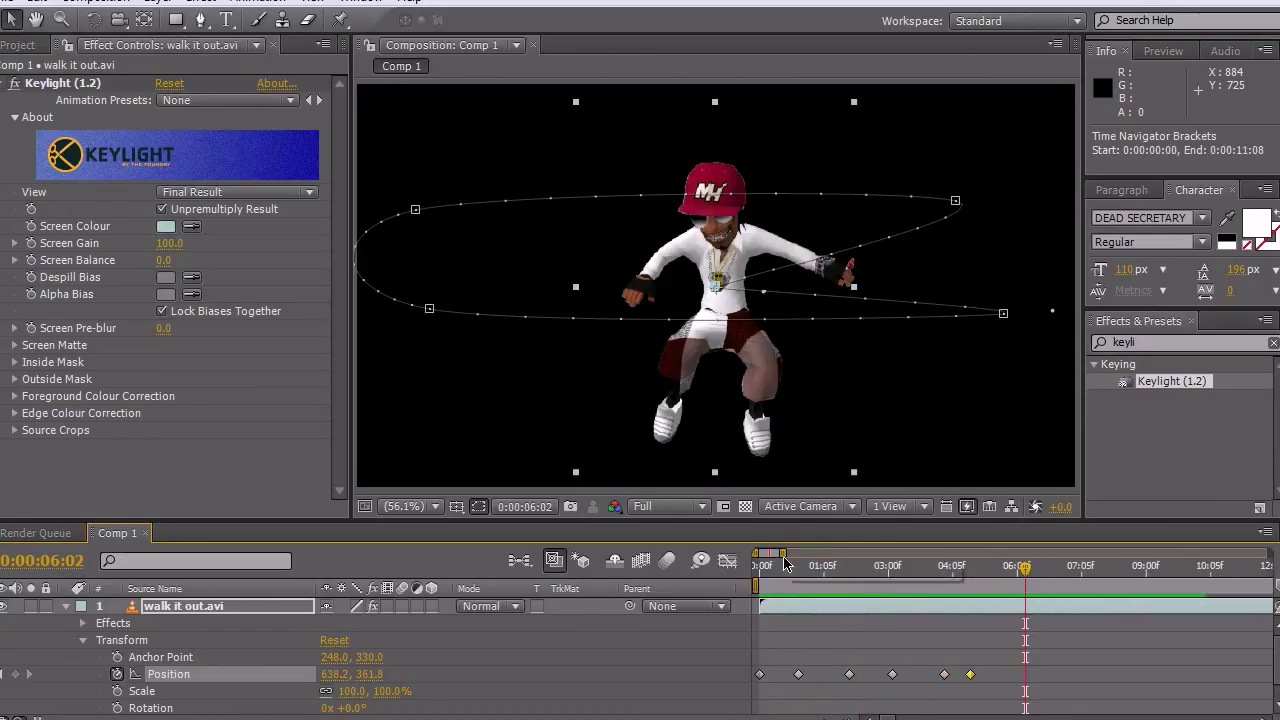
drag(987, 697, 876, 636)
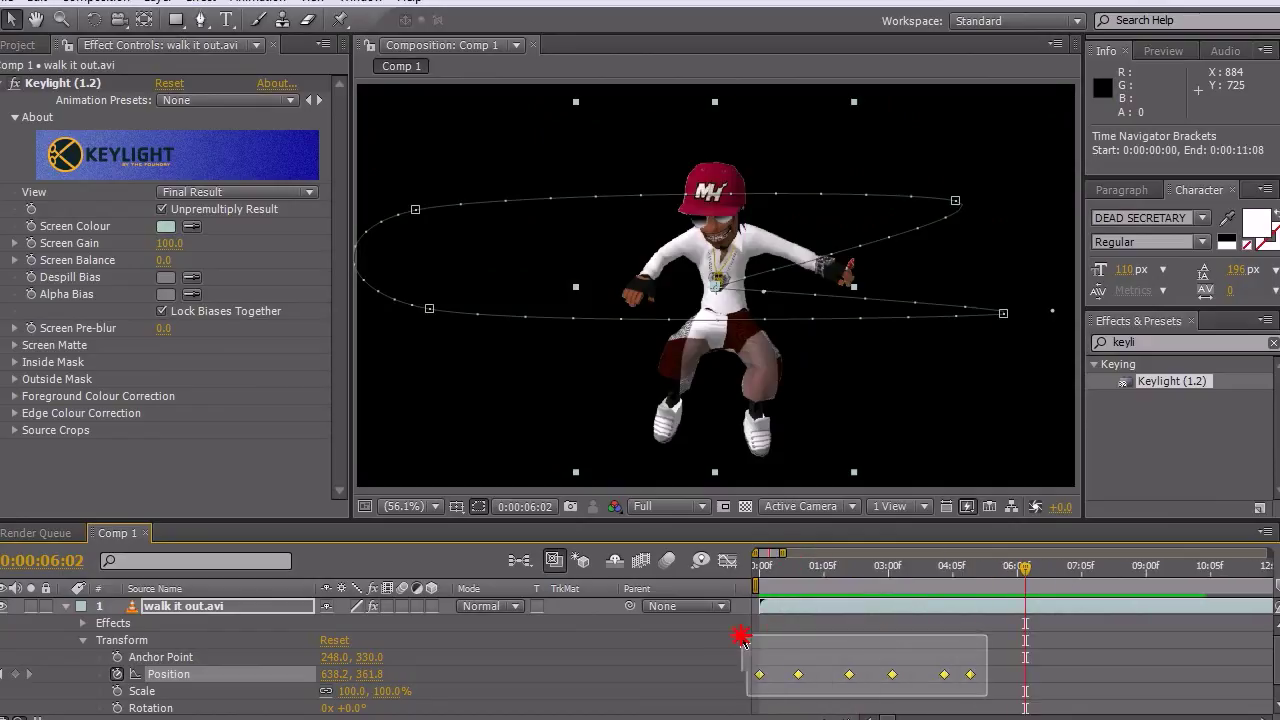
drag(987, 697, 983, 648)
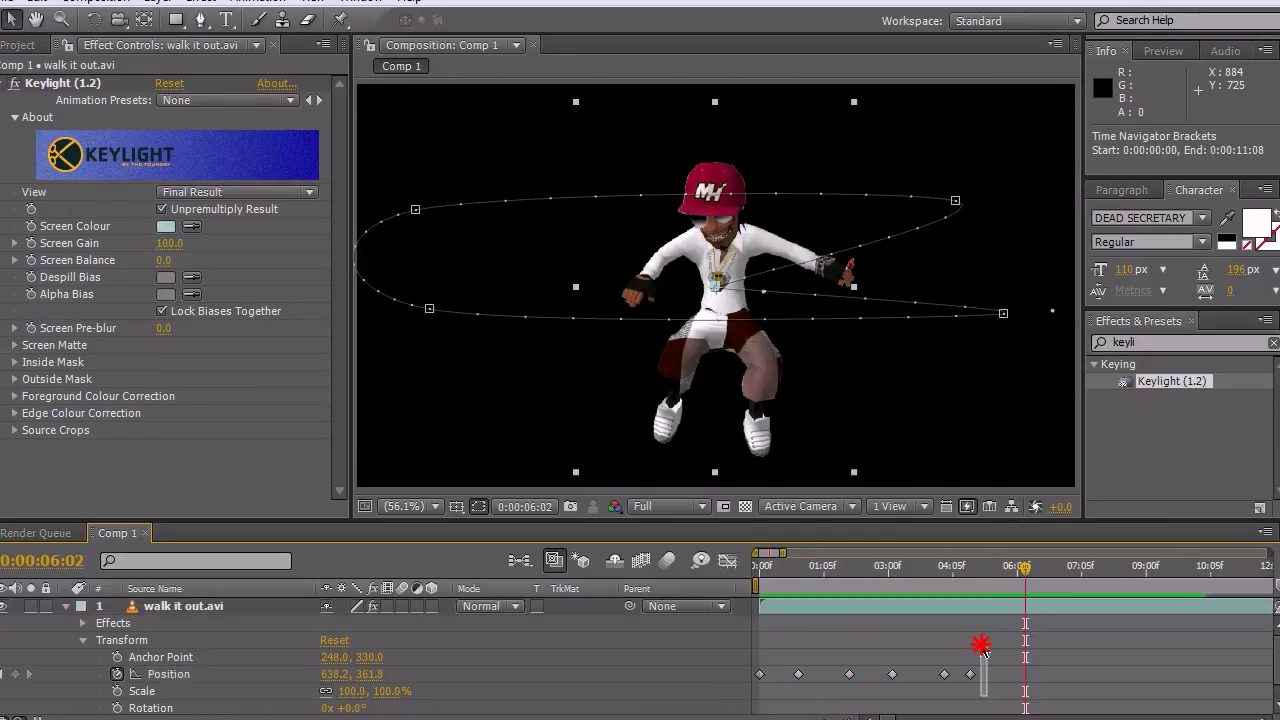